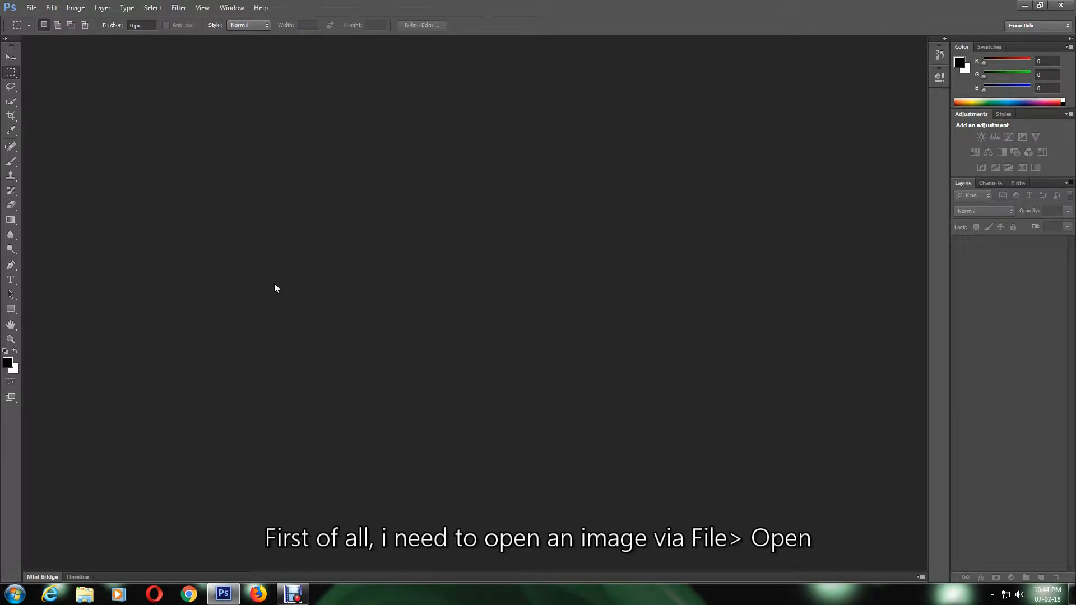
Step: Open the phone photo DSC_1078.JPG from the Phone folder
{"action": "left_click", "coordinate": [31, 7]}
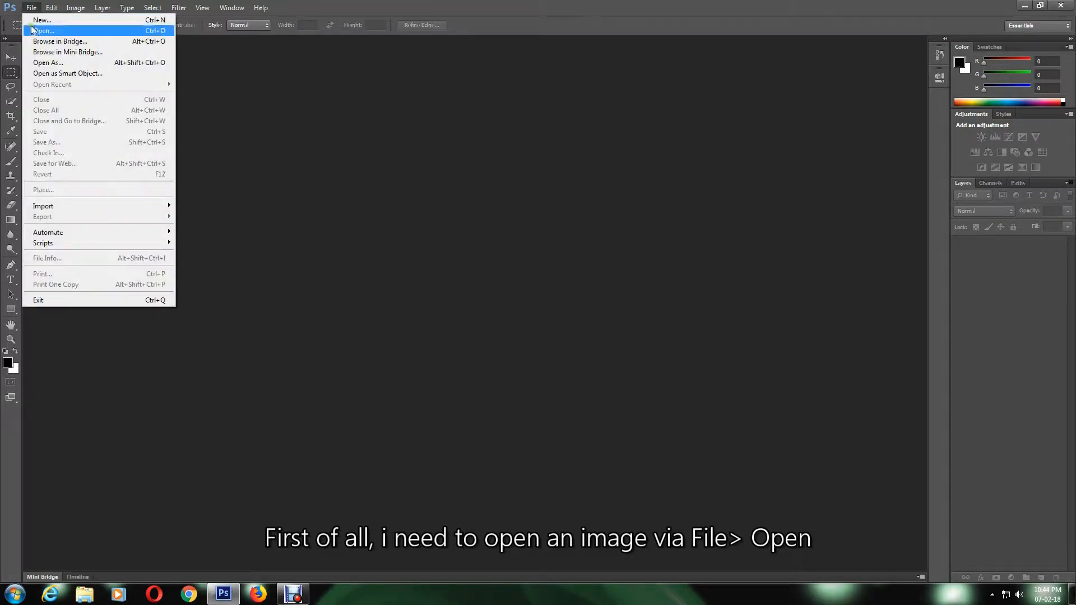
{"action": "left_click", "coordinate": [40, 28]}
{"action": "left_click", "coordinate": [408, 198]}
{"action": "left_click_drag", "start_coordinate": [767, 291], "coordinate": [767, 349]}
{"action": "double_click", "coordinate": [470, 307]}
{"action": "double_click", "coordinate": [642, 281]}
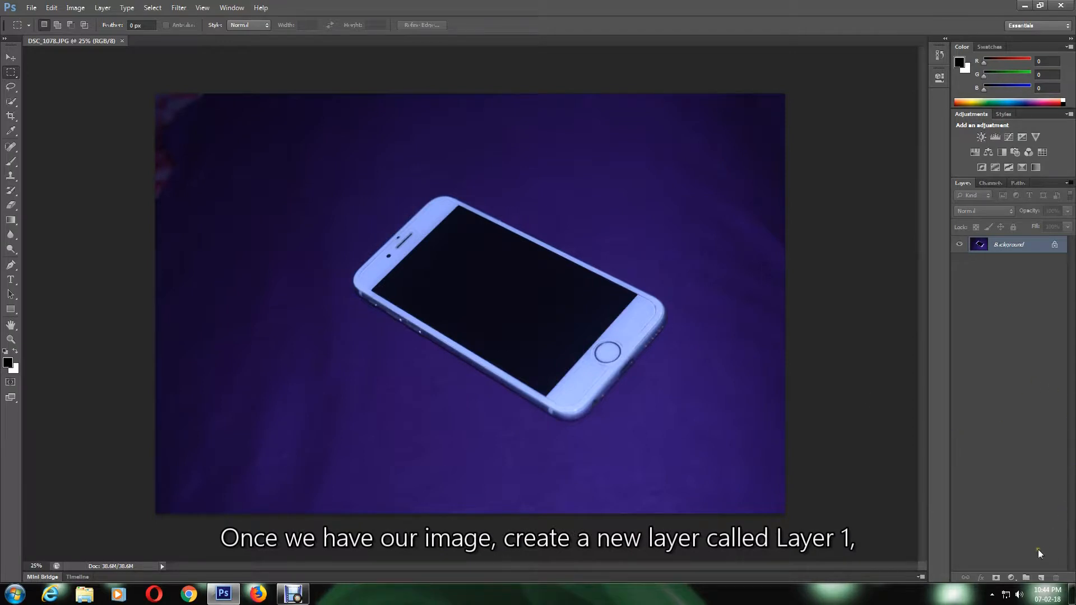
Step: Add a new layer and outline the phone's black screen with a Polygonal Lasso selection
{"action": "left_click", "coordinate": [1041, 578]}
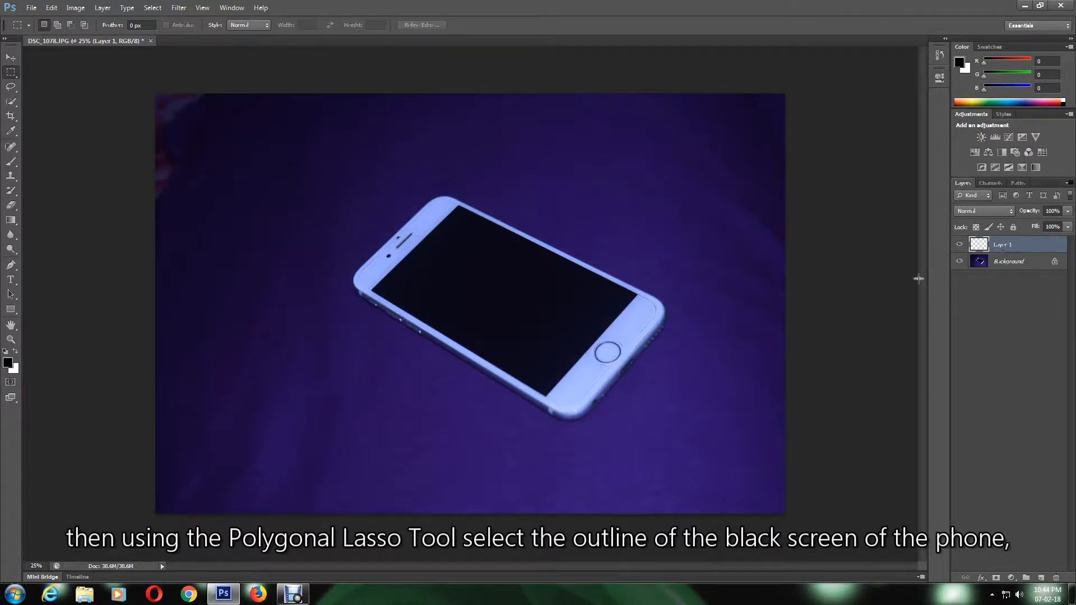
{"action": "left_click_drag", "start_coordinate": [11, 88], "coordinate": [42, 96]}
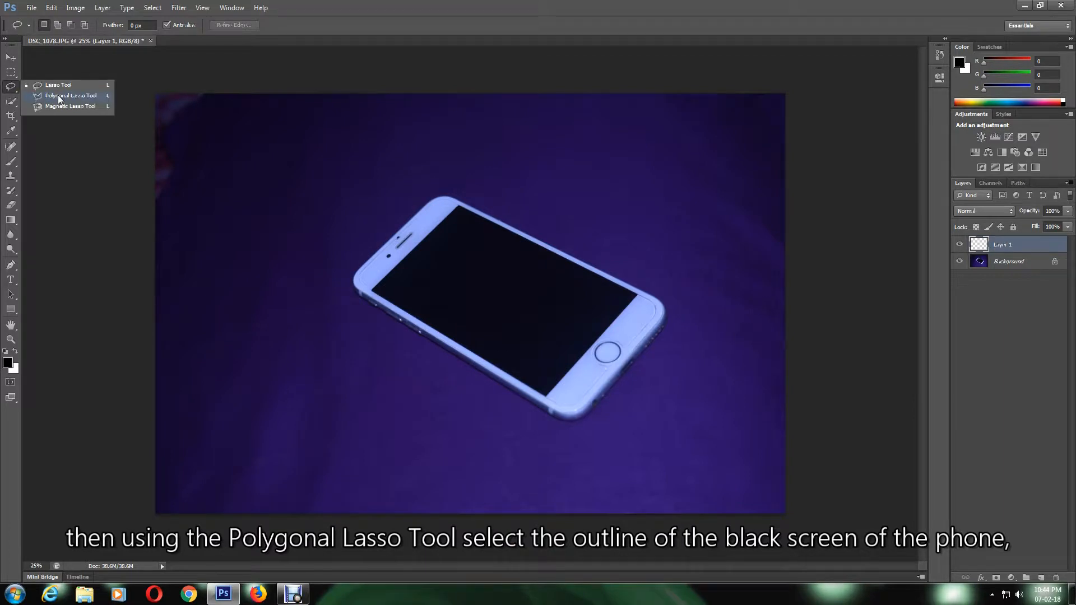
{"action": "left_click", "coordinate": [58, 96]}
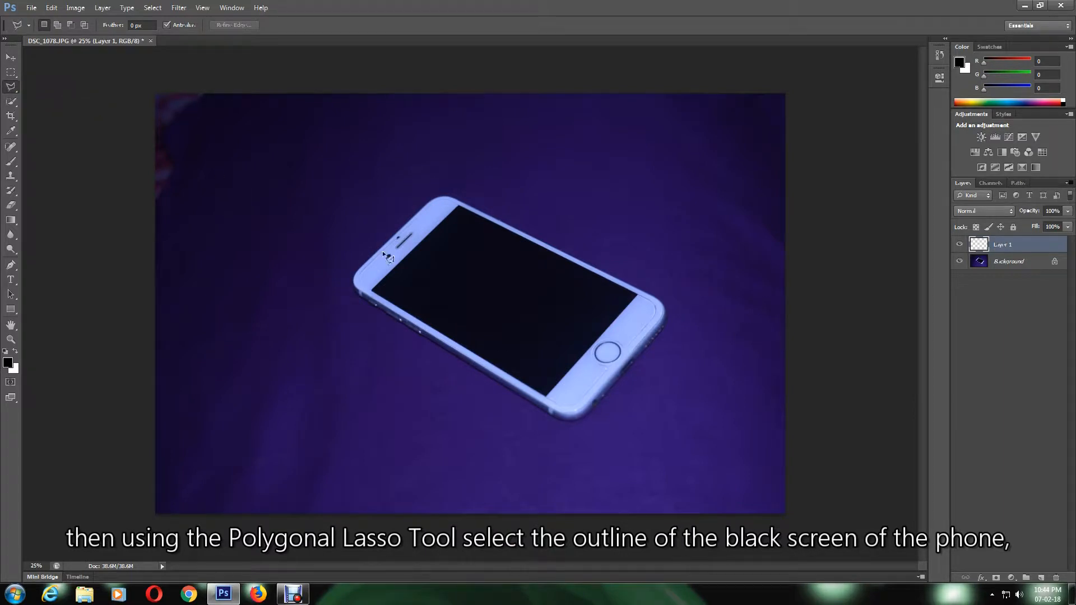
{"action": "left_click", "coordinate": [459, 206]}
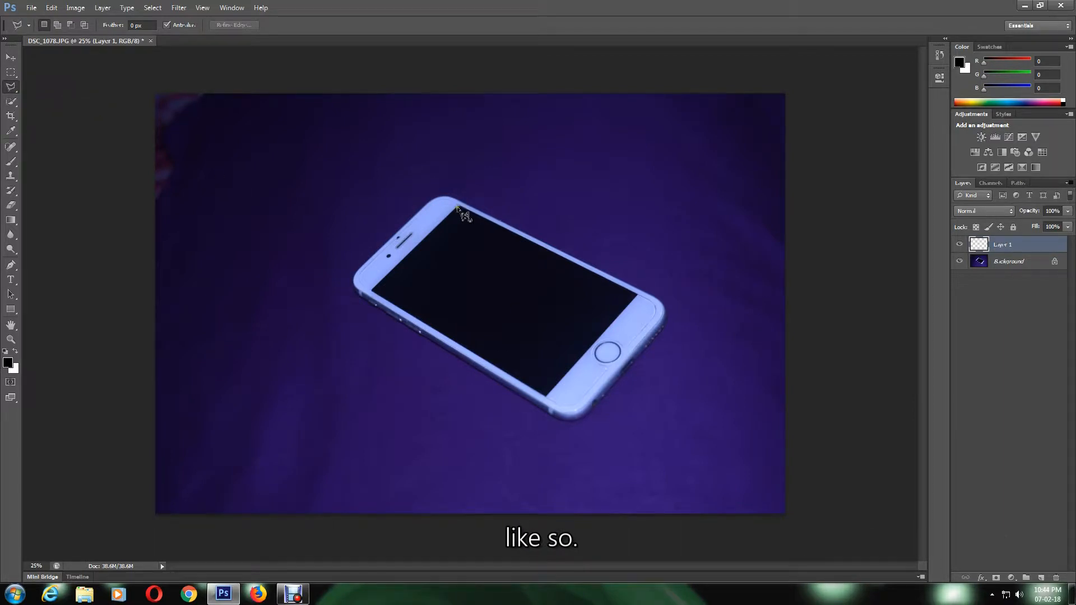
{"action": "left_click", "coordinate": [374, 291]}
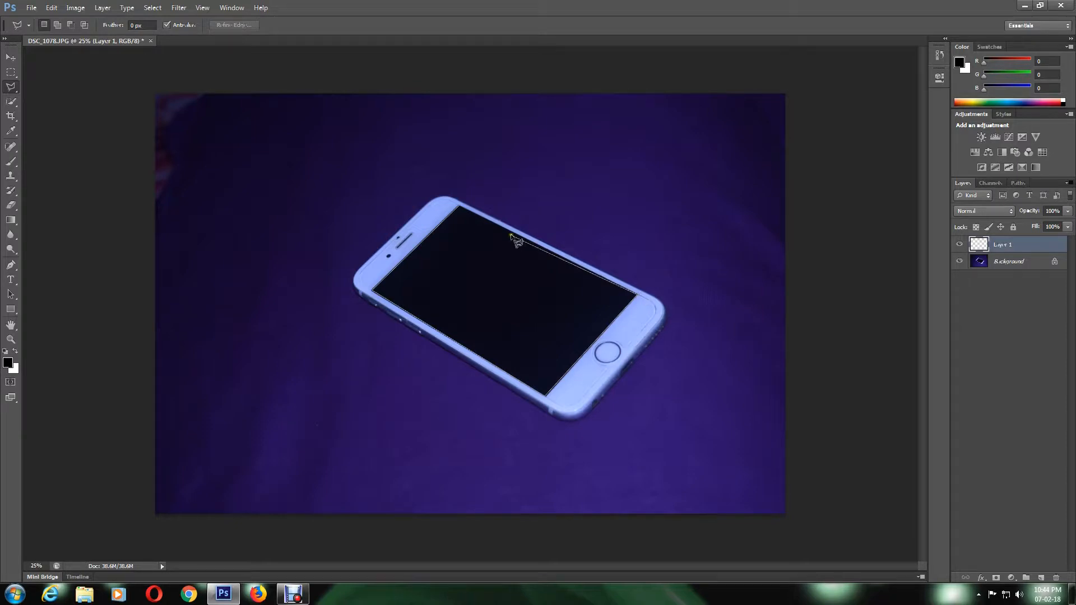
{"action": "left_click", "coordinate": [460, 206]}
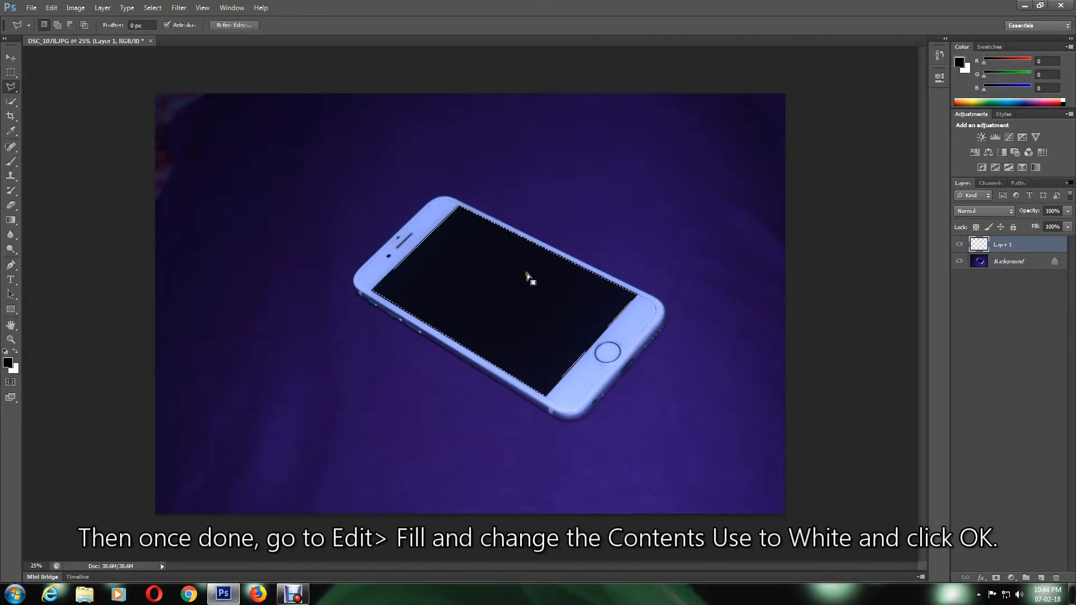
Step: Fill the selected phone screen area with white on the new layer and deselect it
{"action": "left_click", "coordinate": [52, 8]}
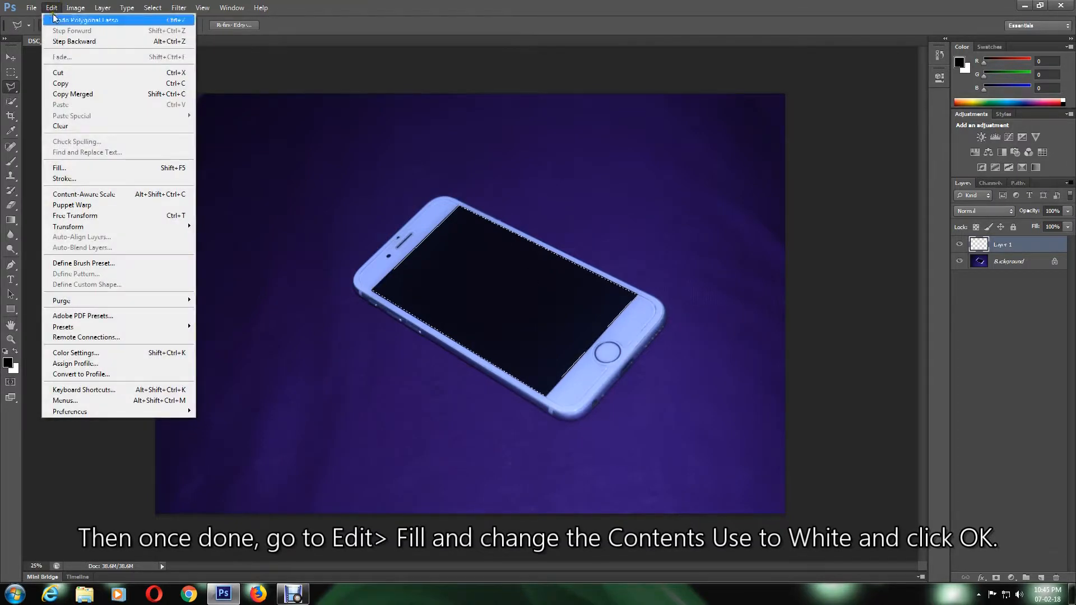
{"action": "left_click", "coordinate": [64, 167]}
{"action": "left_click", "coordinate": [538, 184]}
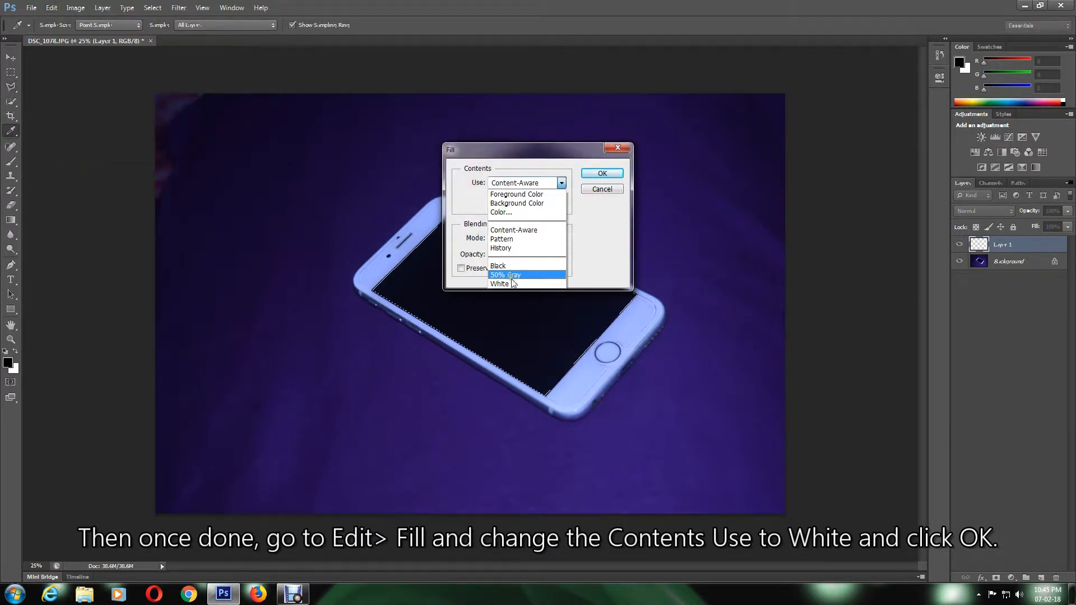
{"action": "left_click", "coordinate": [509, 284]}
{"action": "left_click", "coordinate": [616, 174]}
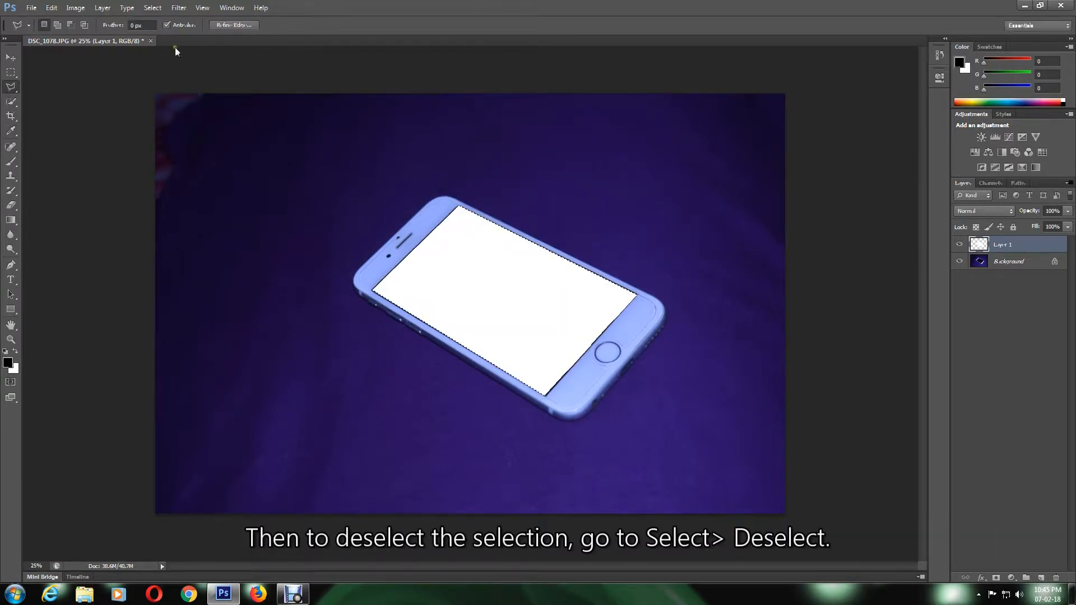
{"action": "left_click", "coordinate": [153, 7]}
{"action": "left_click", "coordinate": [164, 31]}
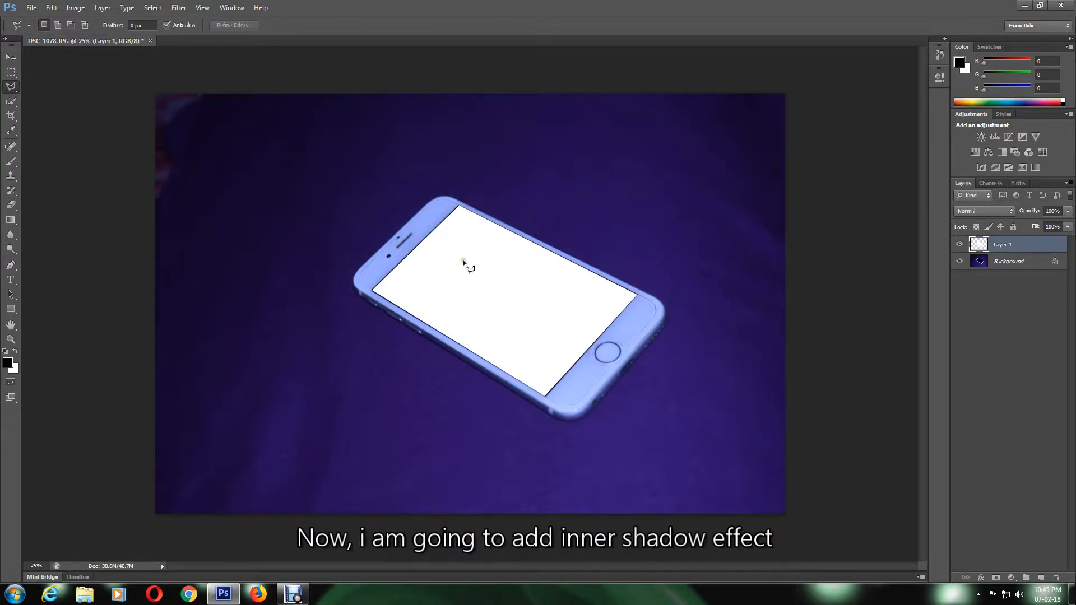
Step: Add an Inner Shadow to the white screen layer with distance 0 px and size 18 px
{"action": "left_click", "coordinate": [982, 579]}
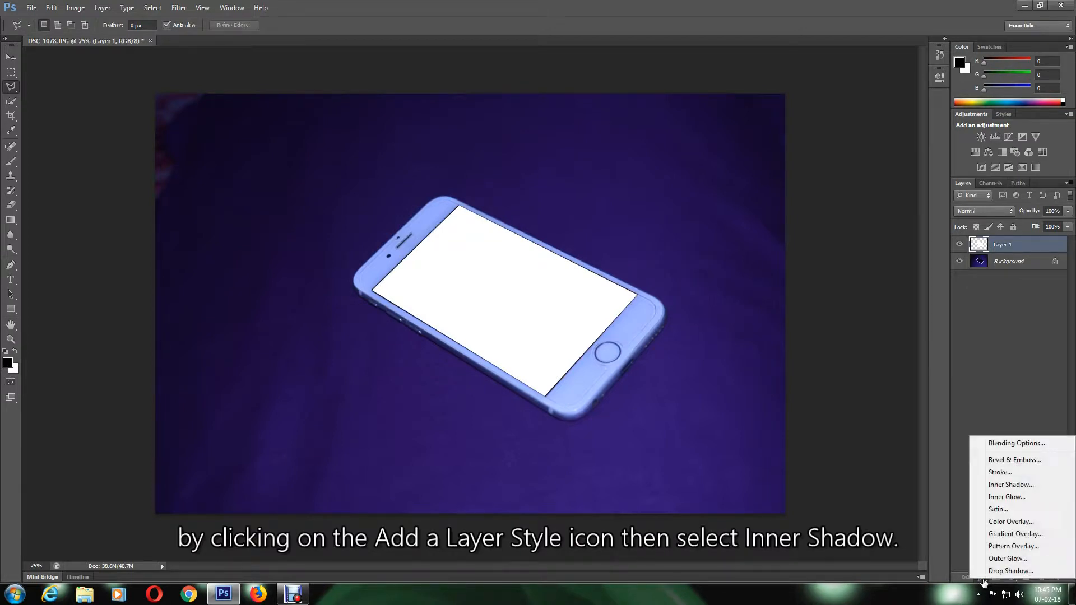
{"action": "left_click", "coordinate": [1011, 485]}
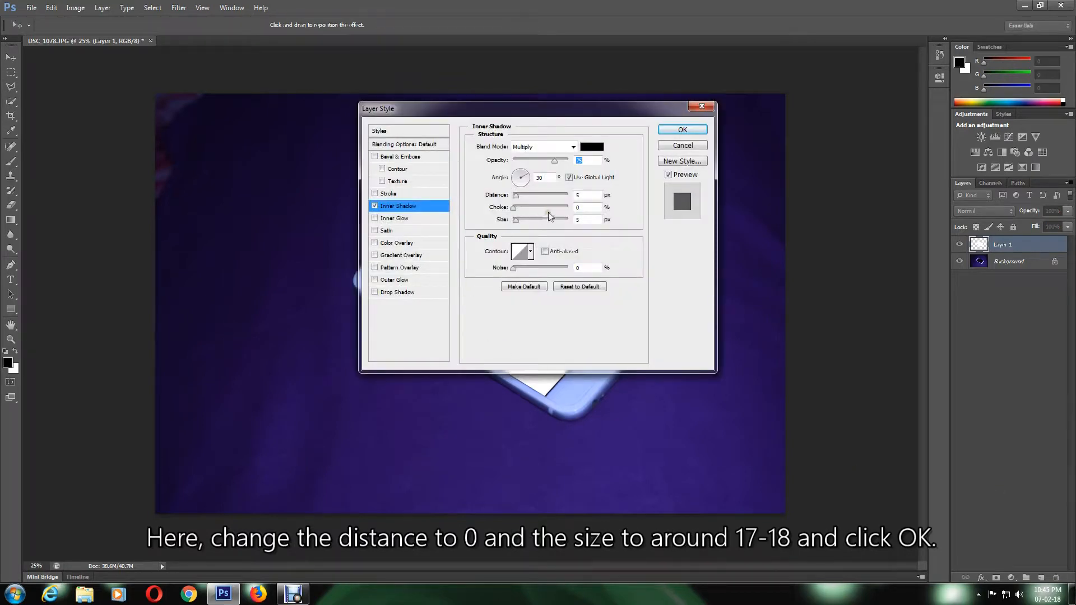
{"action": "double_click", "coordinate": [588, 195]}
{"action": "type", "text": "0"}
{"action": "left_click_drag", "start_coordinate": [586, 221], "coordinate": [530, 211]}
{"action": "type", "text": "18"}
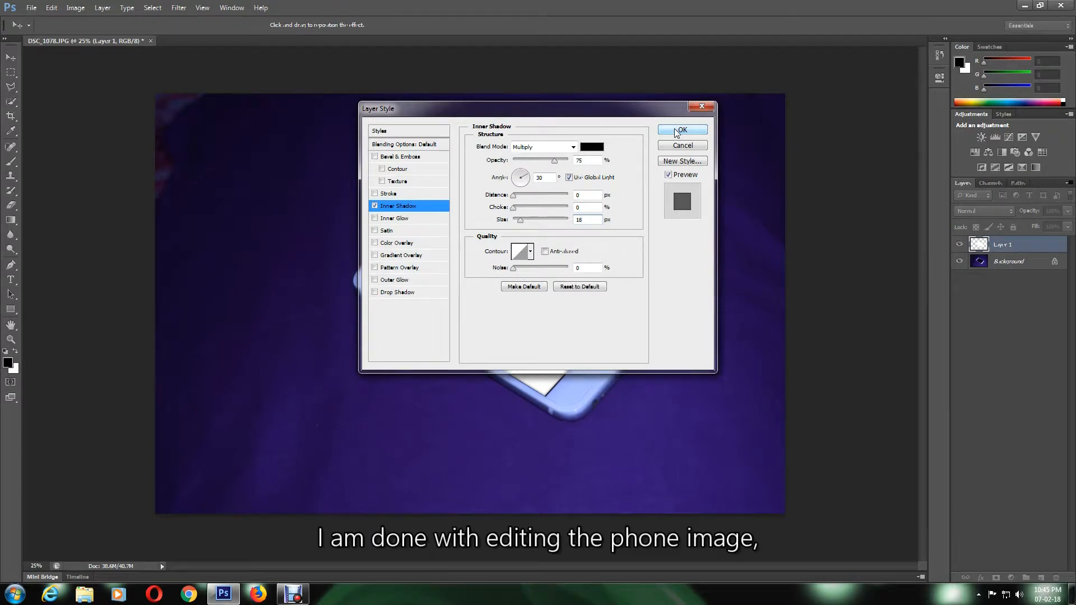
{"action": "left_click", "coordinate": [677, 132]}
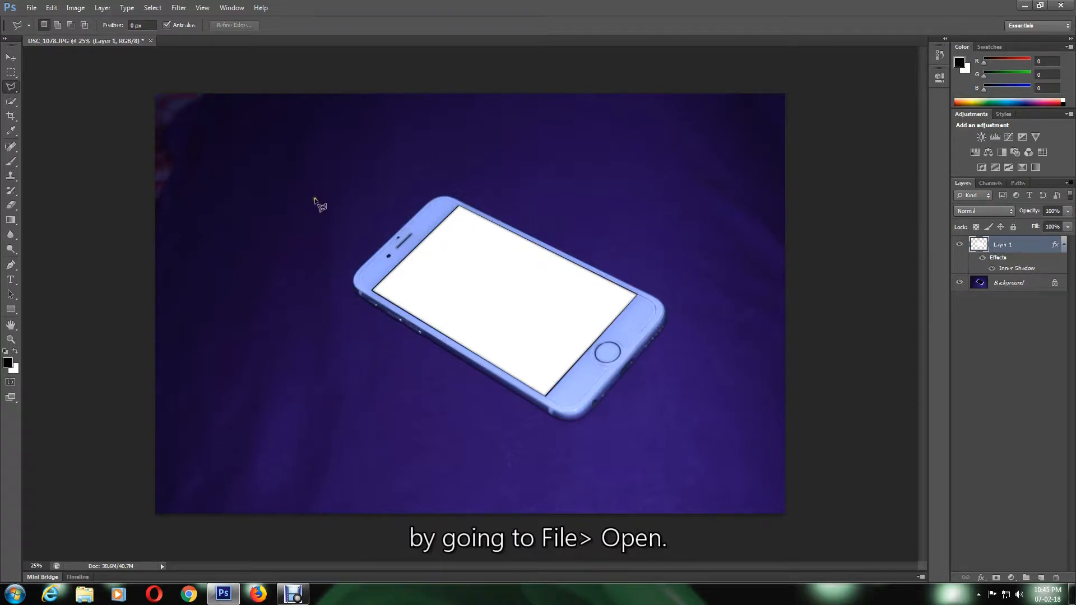
Step: Open the "new edit" image of the woman on the grass and unlock its background layer
{"action": "left_click", "coordinate": [32, 8]}
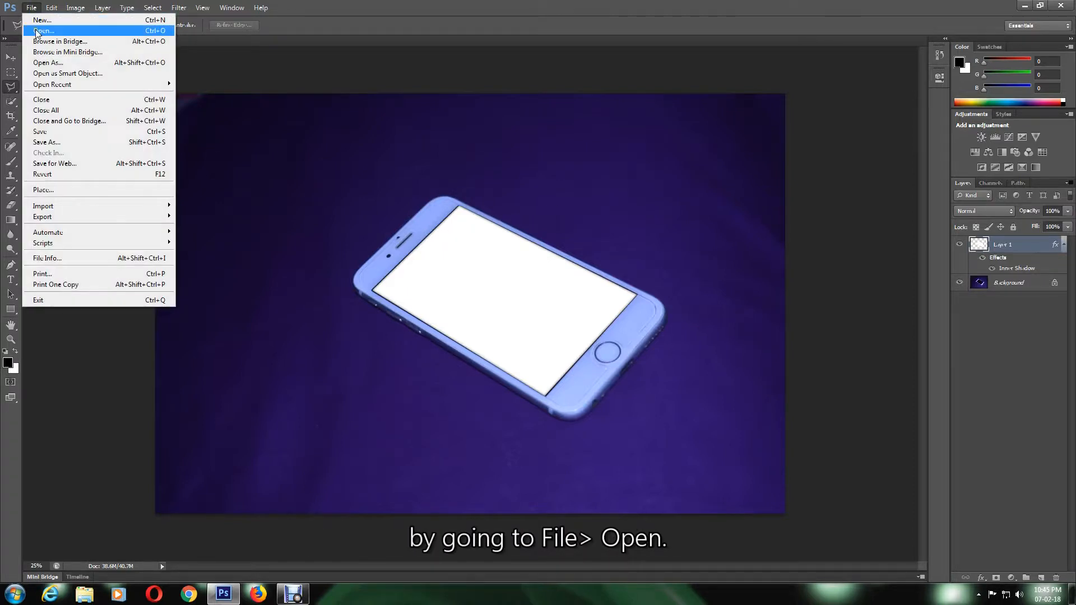
{"action": "left_click", "coordinate": [36, 31]}
{"action": "left_click_drag", "start_coordinate": [766, 199], "coordinate": [764, 352]}
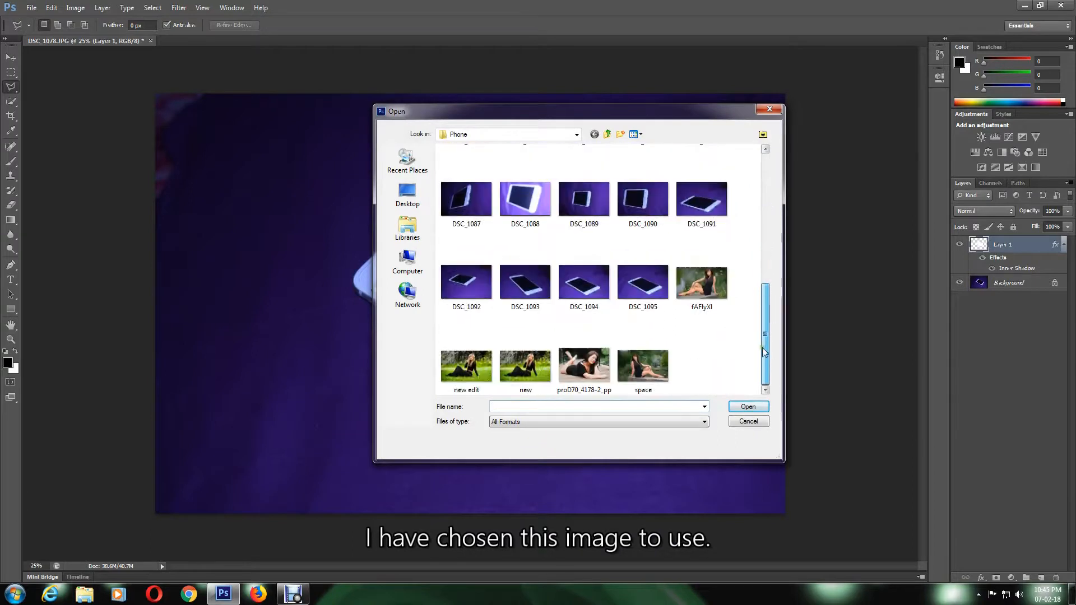
{"action": "left_click", "coordinate": [489, 378]}
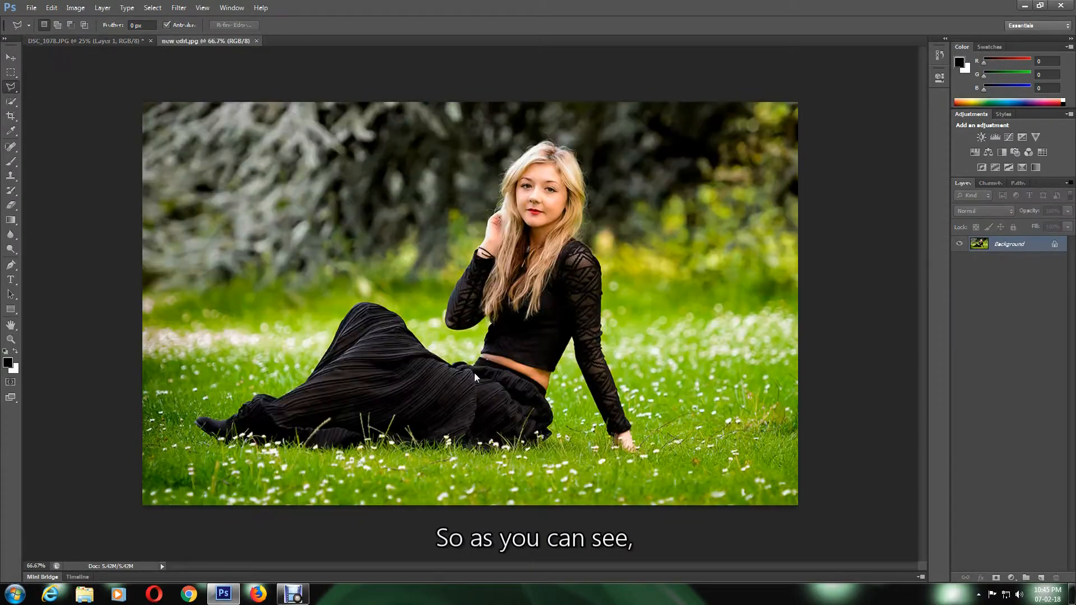
{"action": "double_click", "coordinate": [1015, 249]}
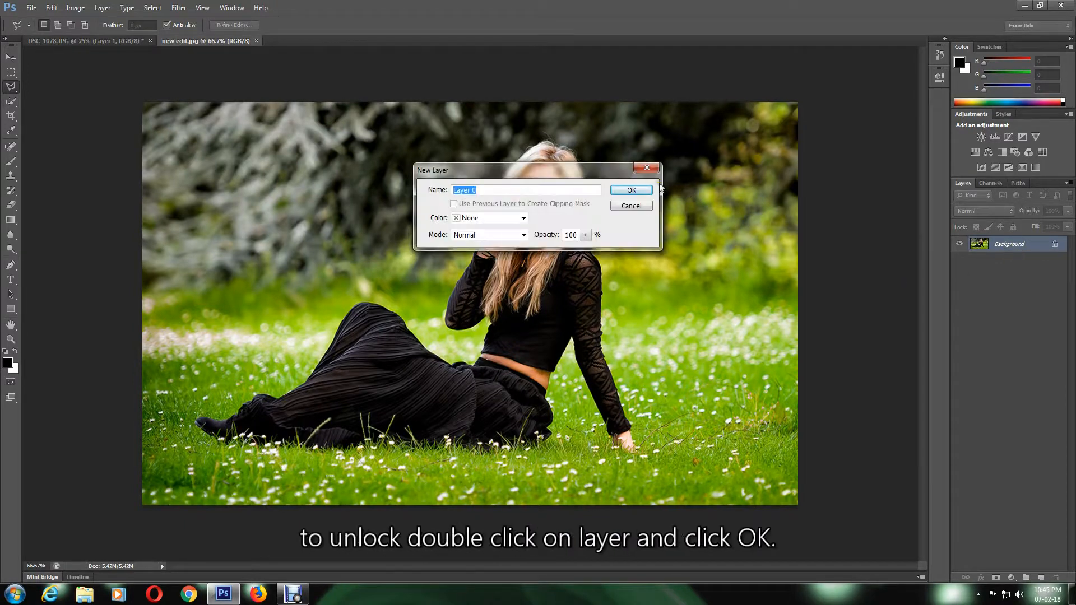
{"action": "left_click", "coordinate": [632, 191]}
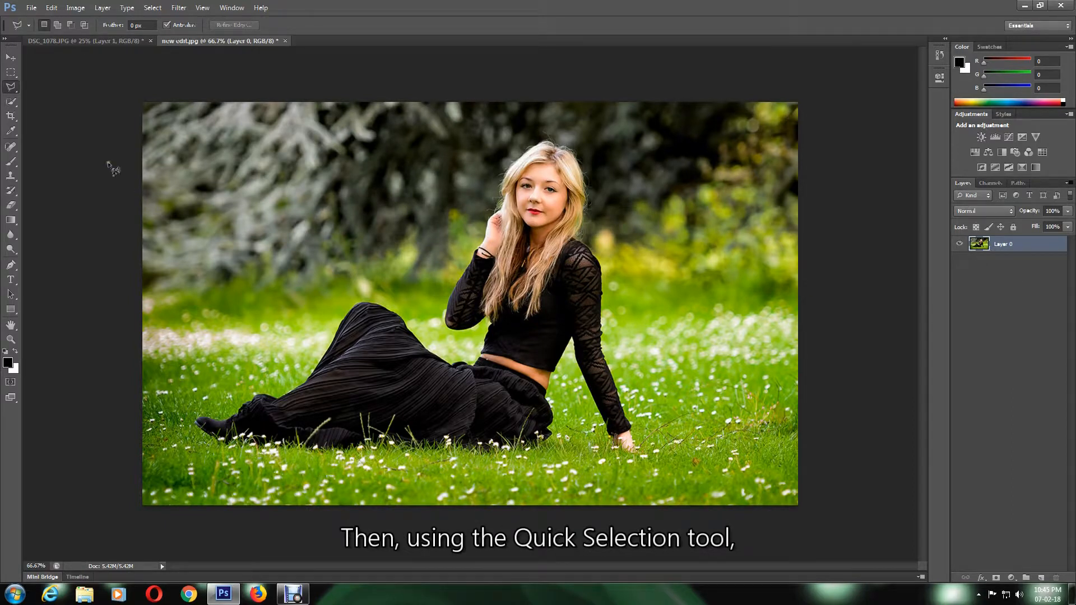
Step: Select the woman, including her hair, arms and long skirt, with the Quick Selection tool and clean up the selection outline
{"action": "left_click_drag", "start_coordinate": [15, 99], "coordinate": [48, 99]}
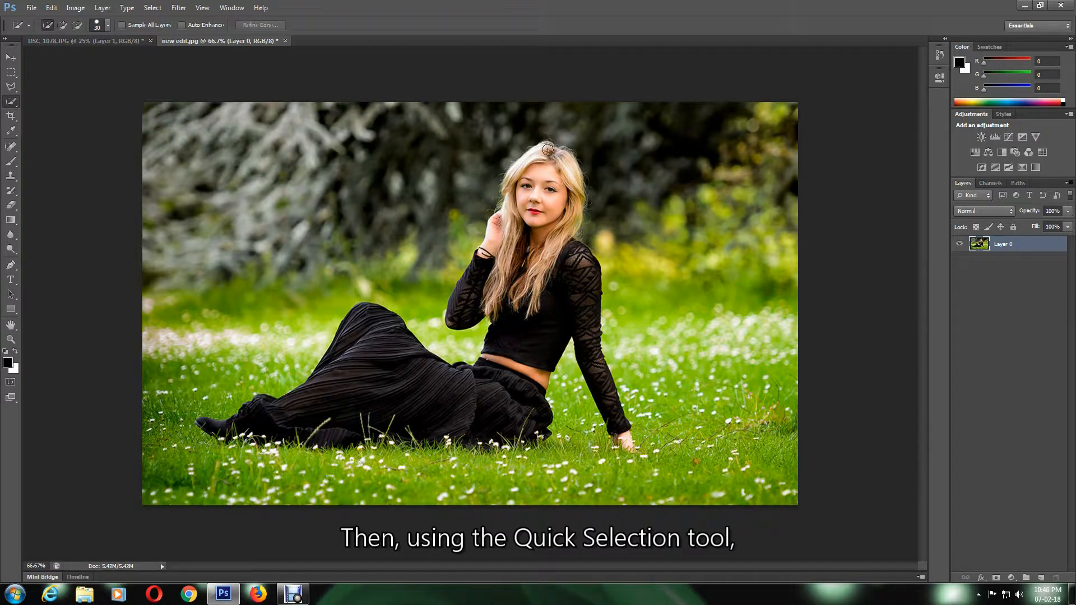
{"action": "mouse_move", "coordinate": [547, 150]}
{"action": "left_mouse_down"}
{"action": "mouse_move", "coordinate": [532, 162]}
{"action": "mouse_move", "coordinate": [558, 214]}
{"action": "mouse_move", "coordinate": [545, 301]}
{"action": "mouse_move", "coordinate": [482, 298]}
{"action": "left_mouse_up"}
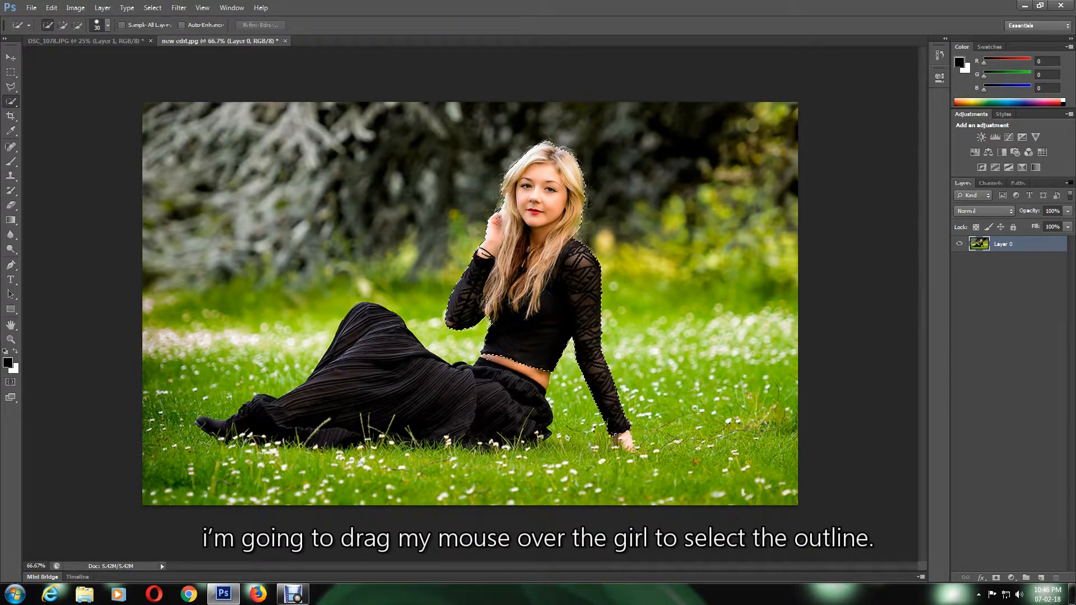
{"action": "mouse_move", "coordinate": [489, 382]}
{"action": "left_mouse_down"}
{"action": "mouse_move", "coordinate": [448, 413]}
{"action": "mouse_move", "coordinate": [407, 412]}
{"action": "mouse_move", "coordinate": [314, 360]}
{"action": "mouse_move", "coordinate": [305, 400]}
{"action": "mouse_move", "coordinate": [251, 415]}
{"action": "left_mouse_up"}
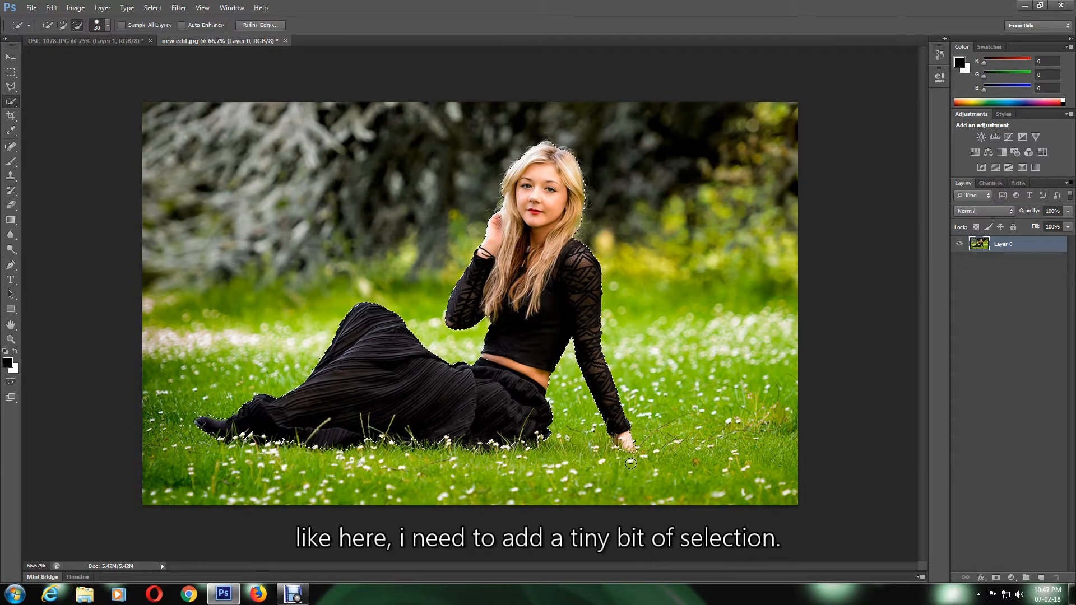
{"action": "key", "text": "ctrl+plus"}
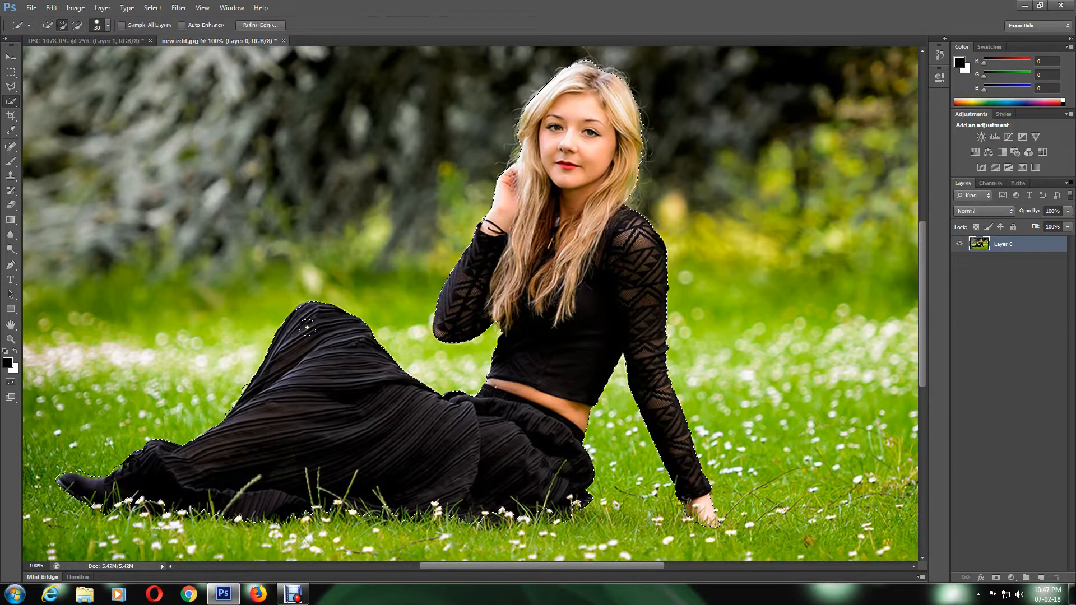
{"action": "left_click", "coordinate": [78, 25]}
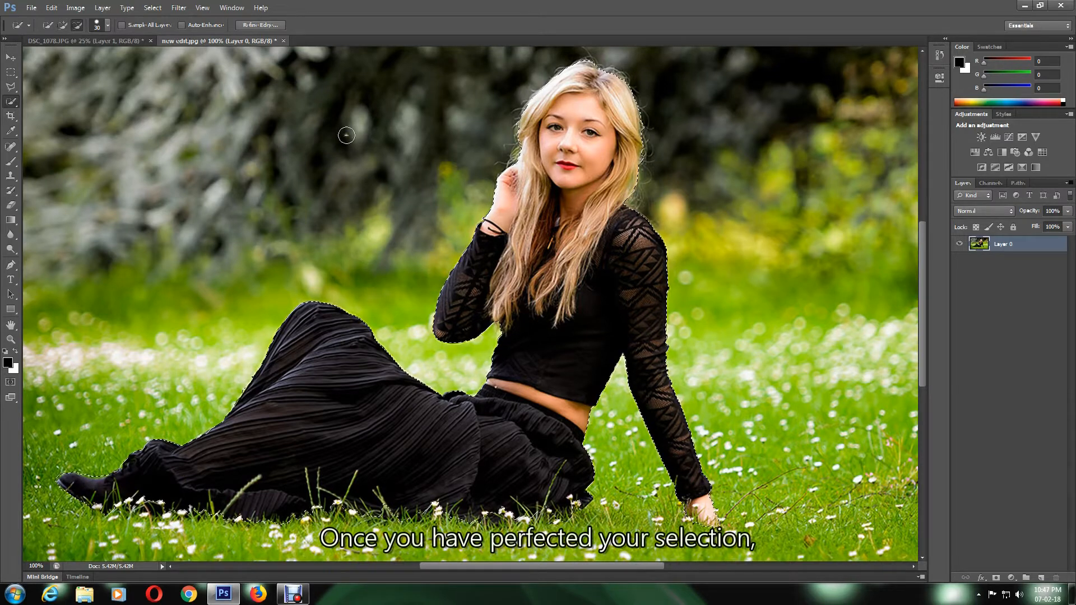
Step: Refine the edge of the woman's selection with Smooth 55, Feather 1.0 px and Contrast 45%
{"action": "right_click", "coordinate": [813, 207]}
{"action": "left_click", "coordinate": [836, 252]}
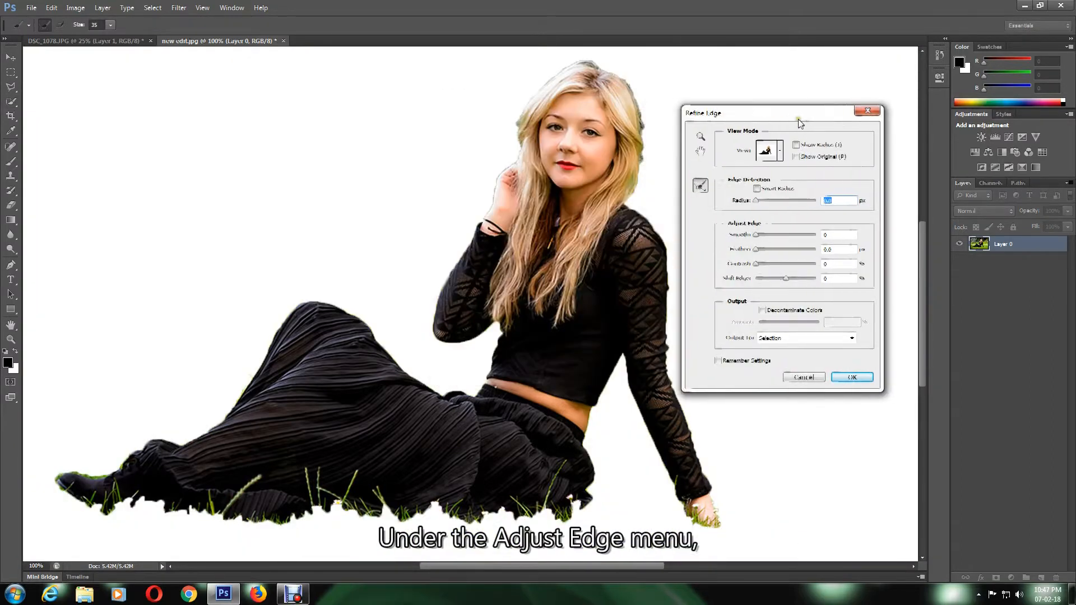
{"action": "left_click_drag", "start_coordinate": [799, 122], "coordinate": [823, 123]}
{"action": "left_click", "coordinate": [867, 234]}
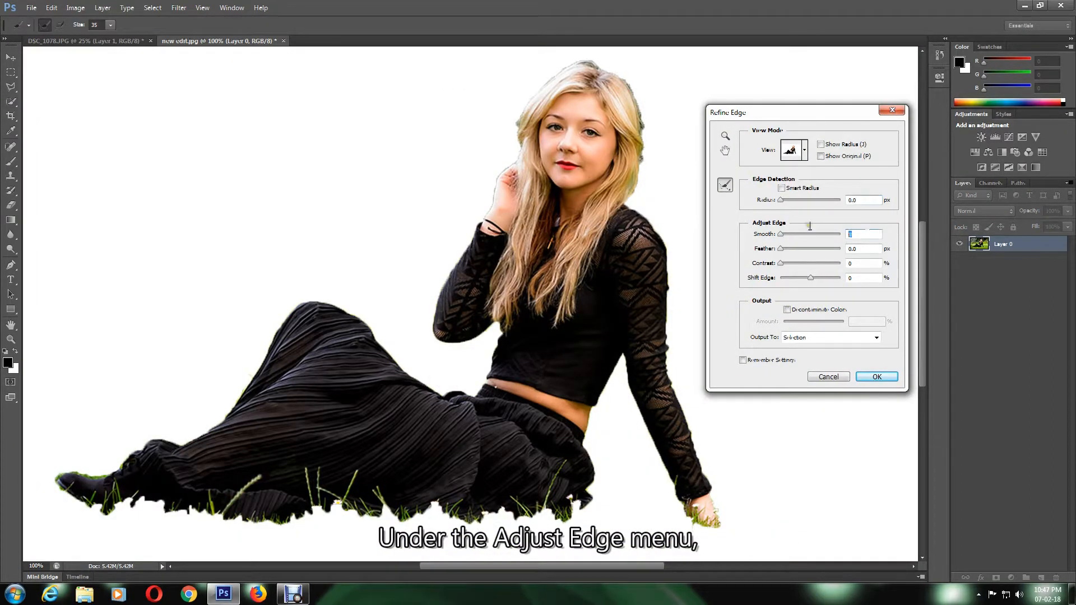
{"action": "type", "text": "55"}
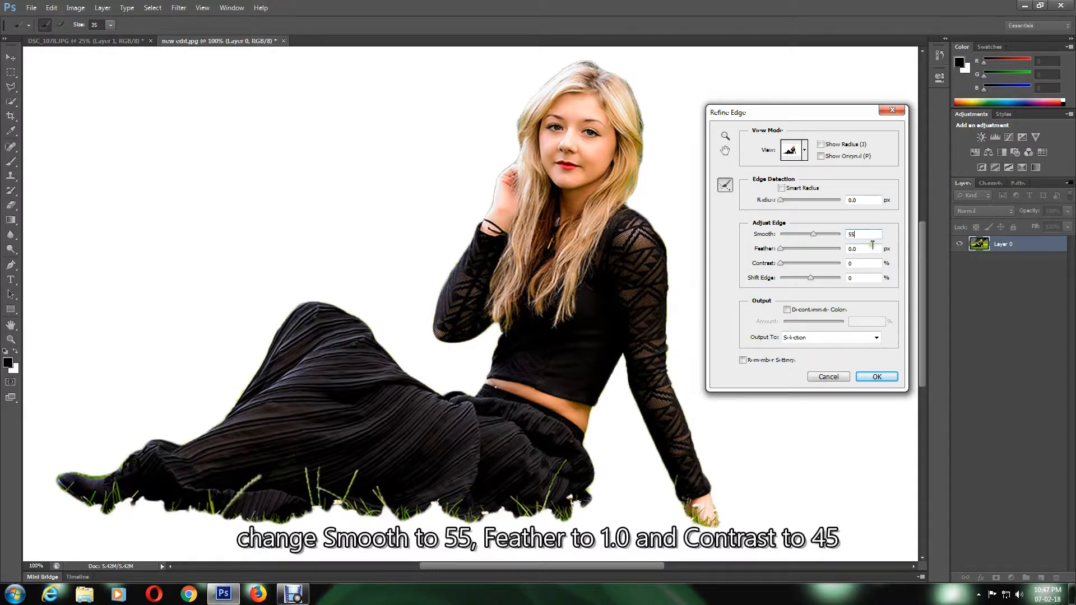
{"action": "double_click", "coordinate": [849, 249]}
{"action": "type", "text": "1.0"}
{"action": "double_click", "coordinate": [858, 264]}
{"action": "type", "text": "45"}
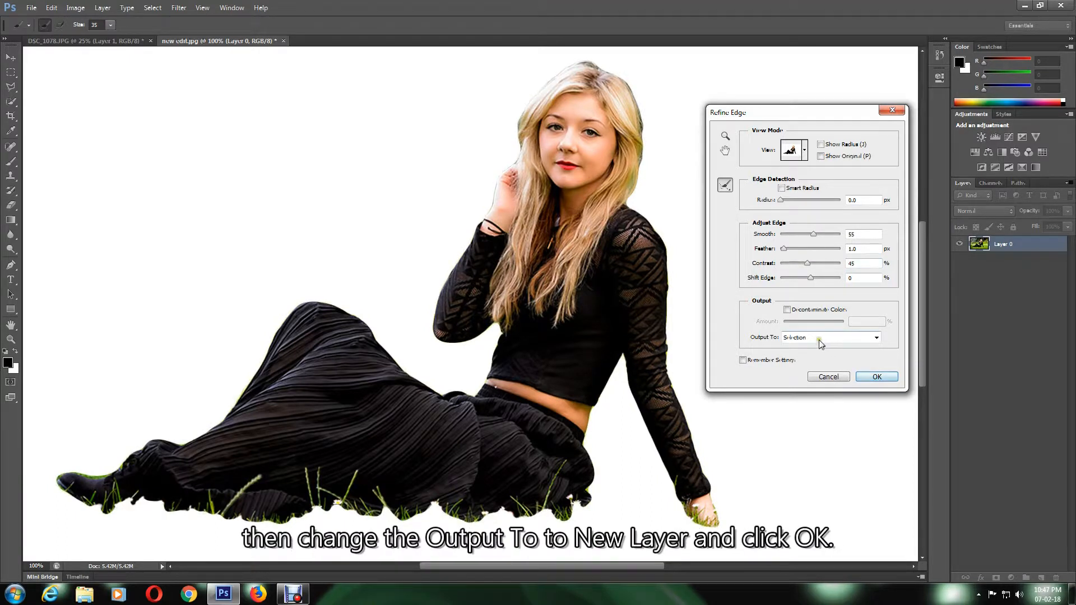
Step: Output the refined selection to a new layer
{"action": "left_click", "coordinate": [809, 338]}
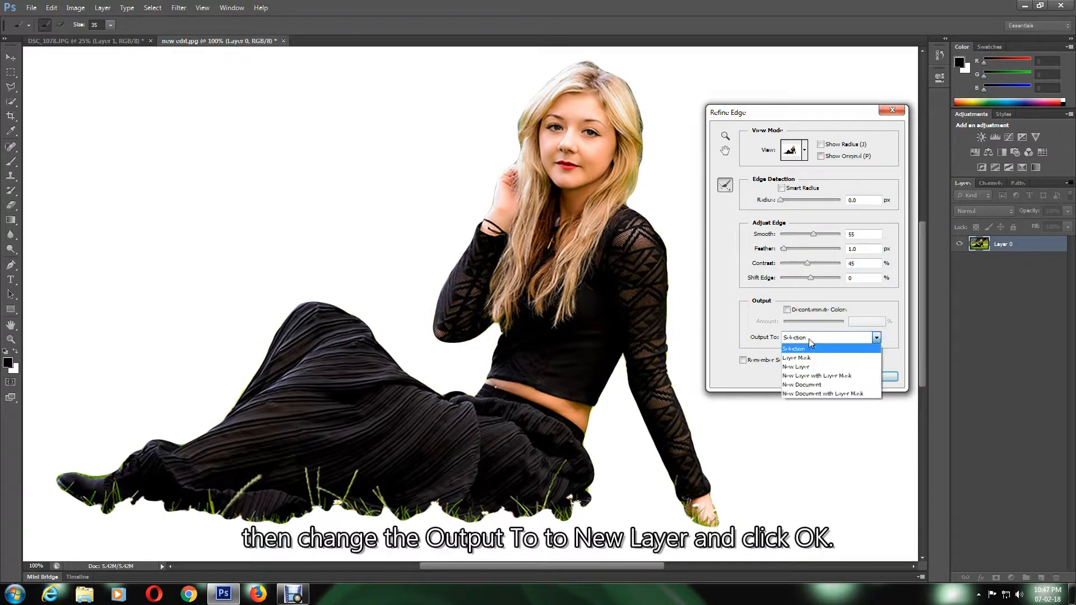
{"action": "left_click", "coordinate": [796, 367]}
{"action": "left_click", "coordinate": [876, 375]}
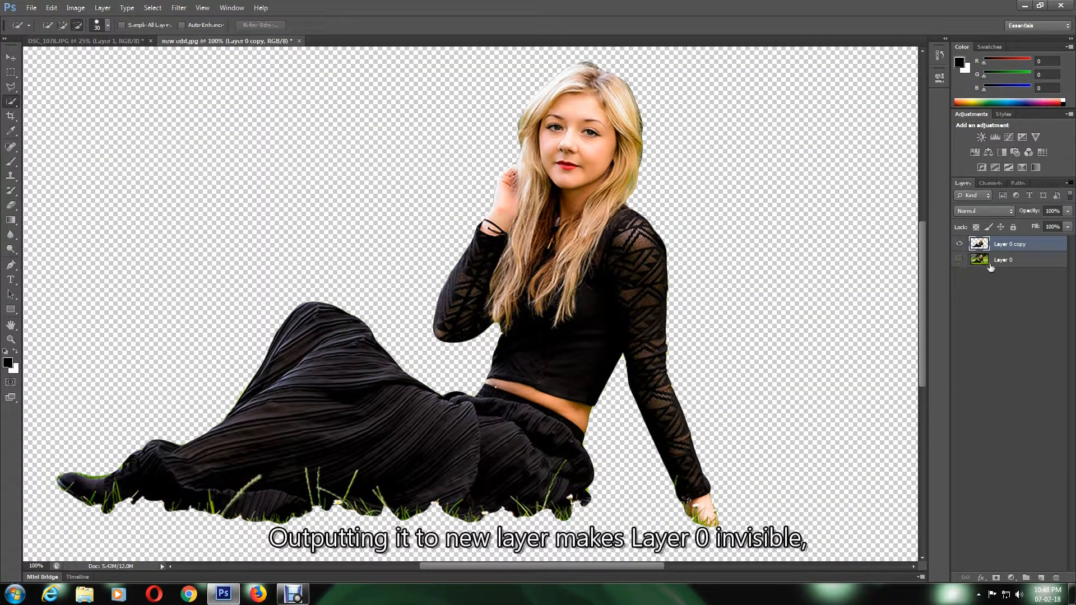
Step: Make Layer 0 visible and move it together with the cutout layer onto the phone screen in the DSC_1078 document
{"action": "left_click", "coordinate": [960, 260]}
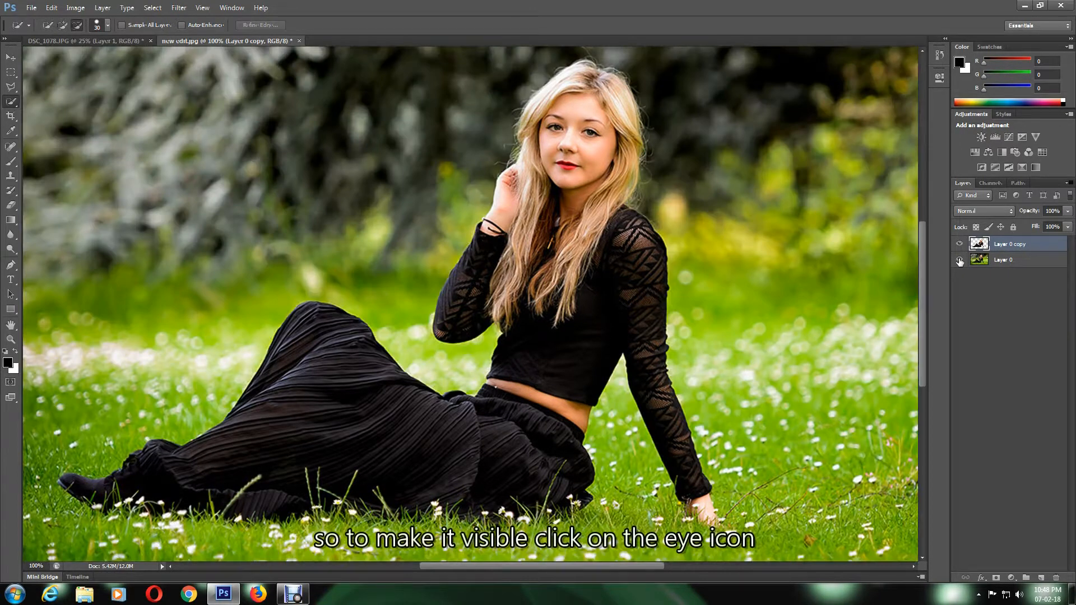
{"action": "left_click", "coordinate": [1005, 261], "text": "shift"}
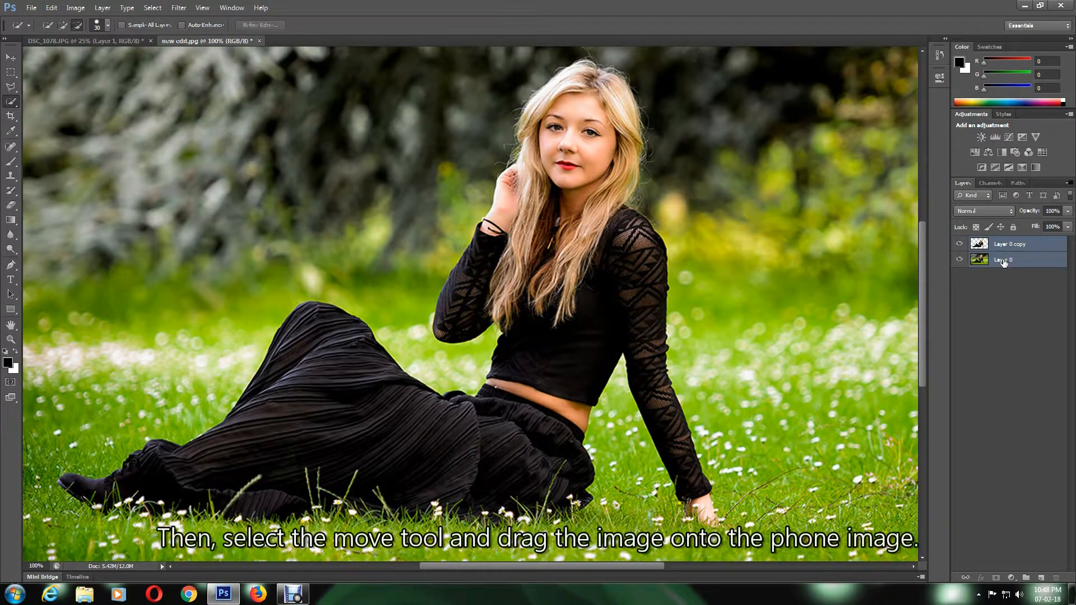
{"action": "left_click", "coordinate": [11, 57]}
{"action": "left_click_drag", "start_coordinate": [361, 341], "coordinate": [490, 292]}
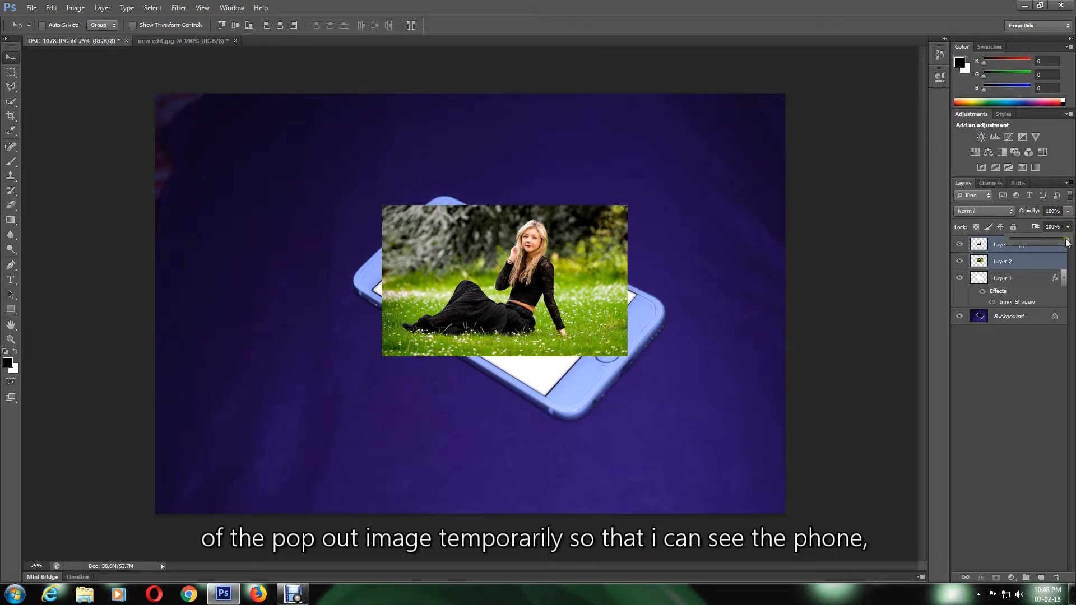
Step: Lower the two photo layers' fill to 69% and free-transform them over the phone, scaled to about 138% and rotated 6.52°
{"action": "left_click_drag", "start_coordinate": [1069, 245], "coordinate": [1050, 241]}
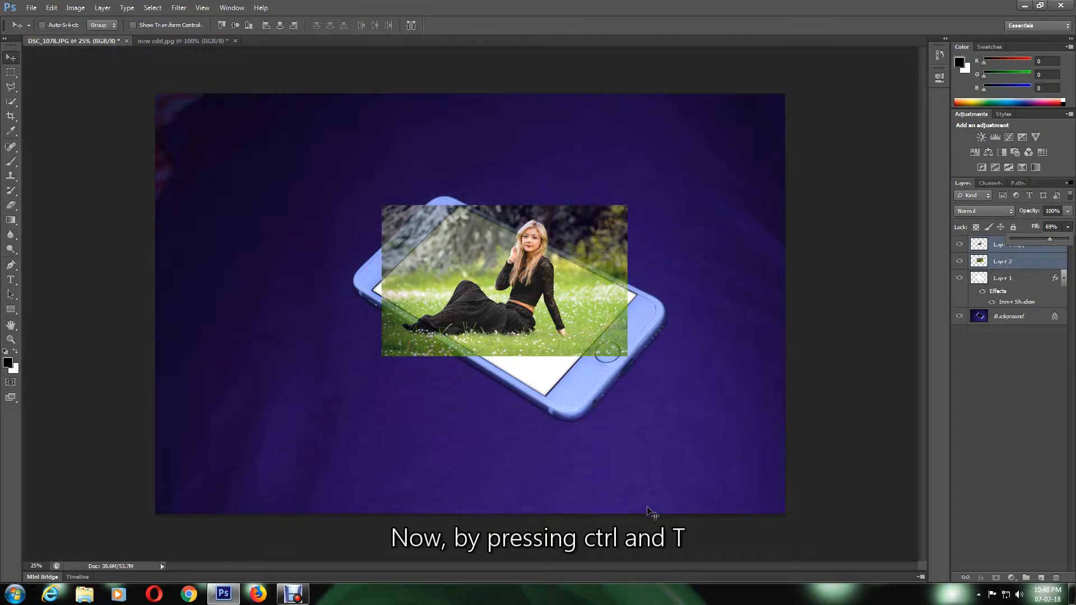
{"action": "key", "text": "ctrl+t"}
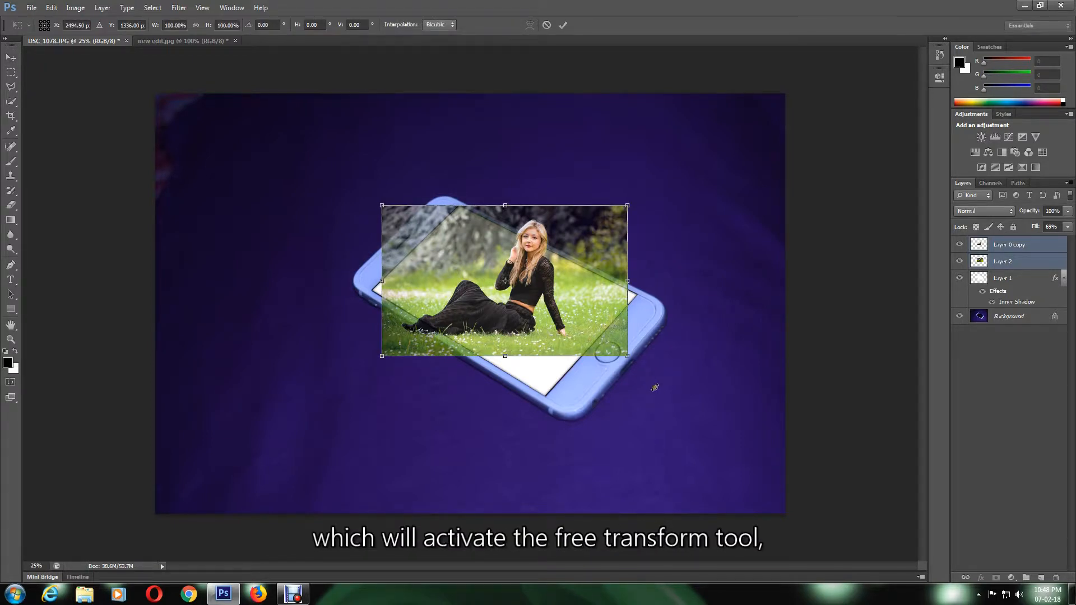
{"action": "left_click_drag", "start_coordinate": [629, 358], "coordinate": [675, 385]}
{"action": "left_click_drag", "start_coordinate": [543, 299], "coordinate": [578, 272]}
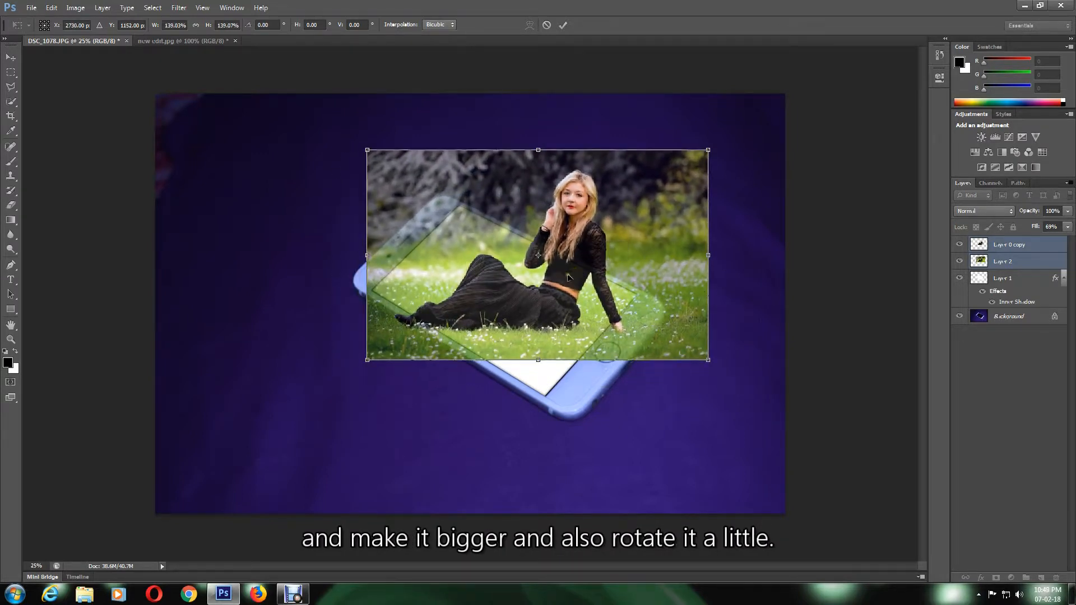
{"action": "left_click_drag", "start_coordinate": [717, 140], "coordinate": [727, 162]}
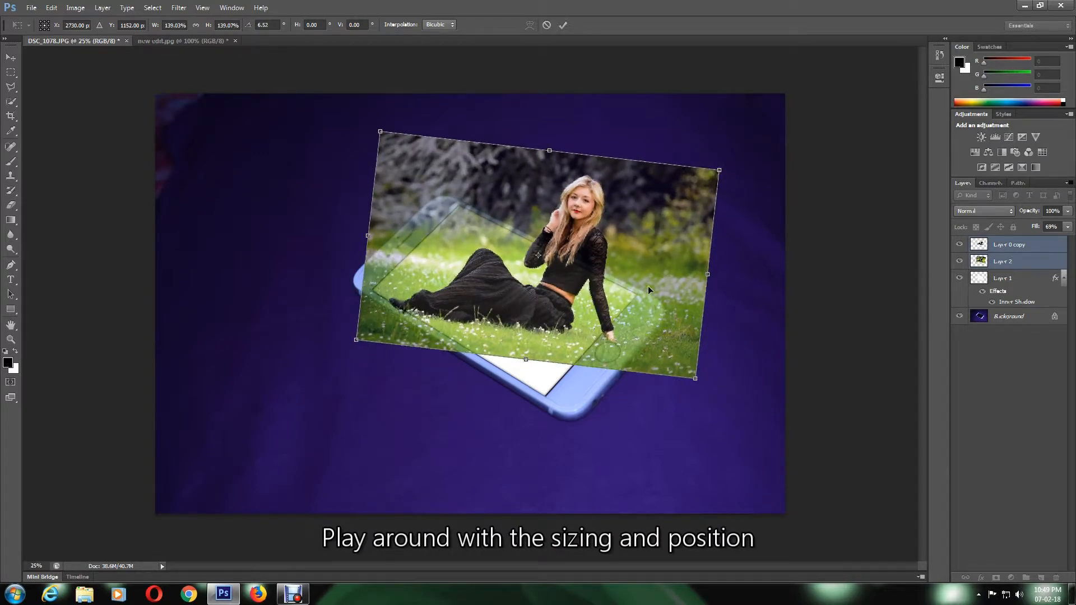
{"action": "left_click_drag", "start_coordinate": [540, 232], "coordinate": [544, 232]}
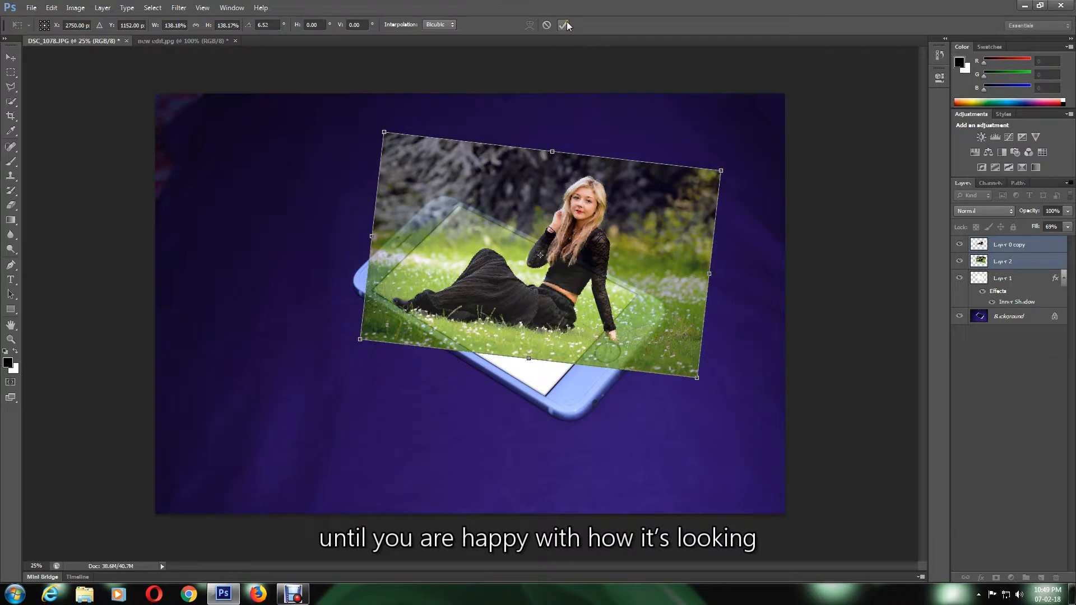
{"action": "left_click", "coordinate": [567, 23]}
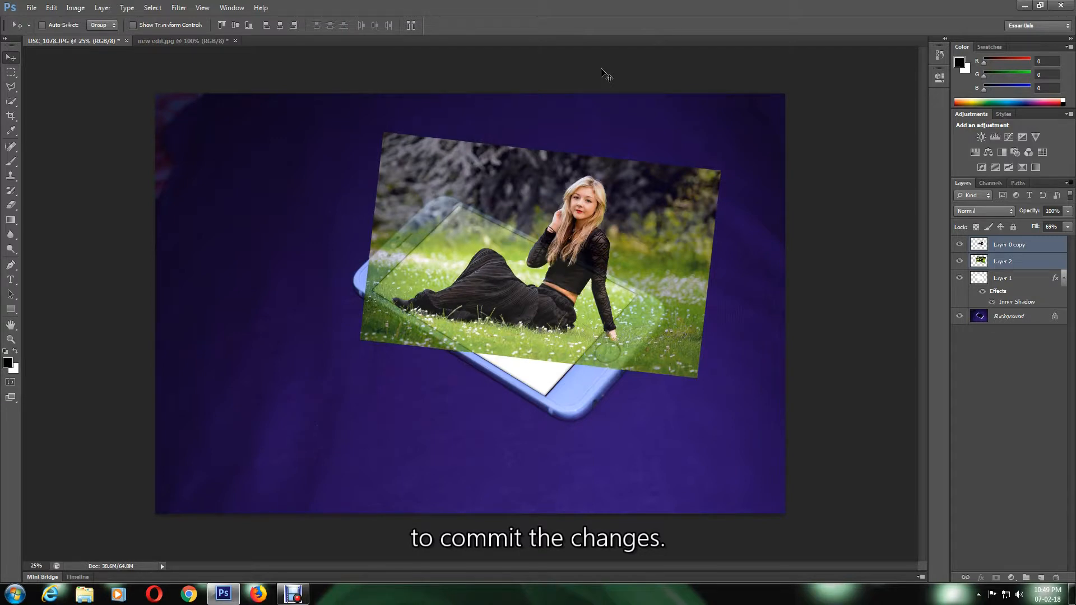
Step: Restore the two photo layers' fill to 100% and create a clipping mask from Layer 2 onto the phone screen shape
{"action": "left_click", "coordinate": [1067, 230]}
{"action": "left_click_drag", "start_coordinate": [1047, 240], "coordinate": [1061, 243]}
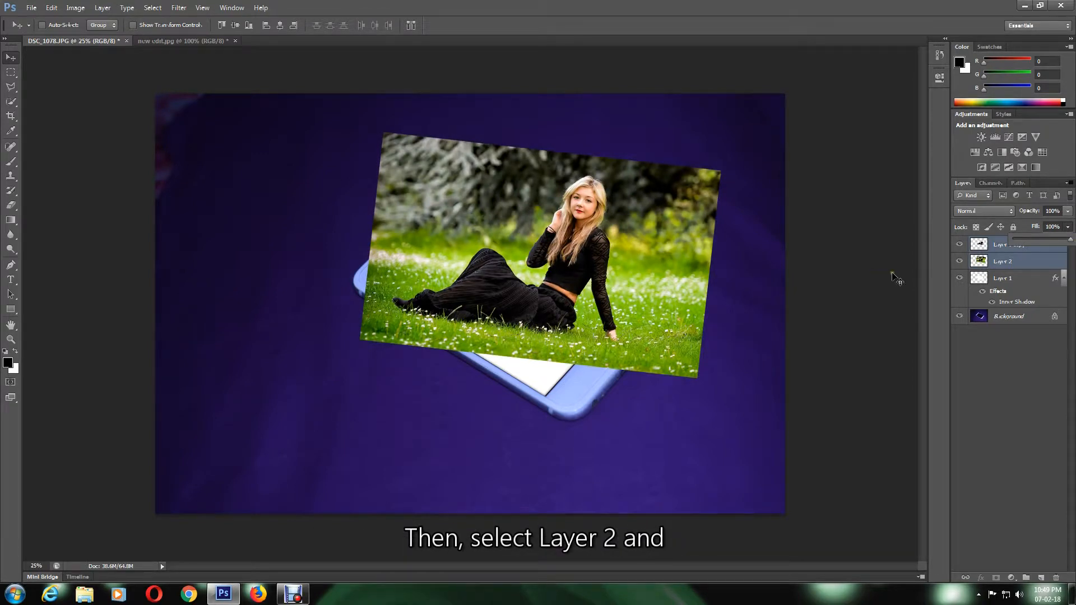
{"action": "left_click", "coordinate": [1002, 263]}
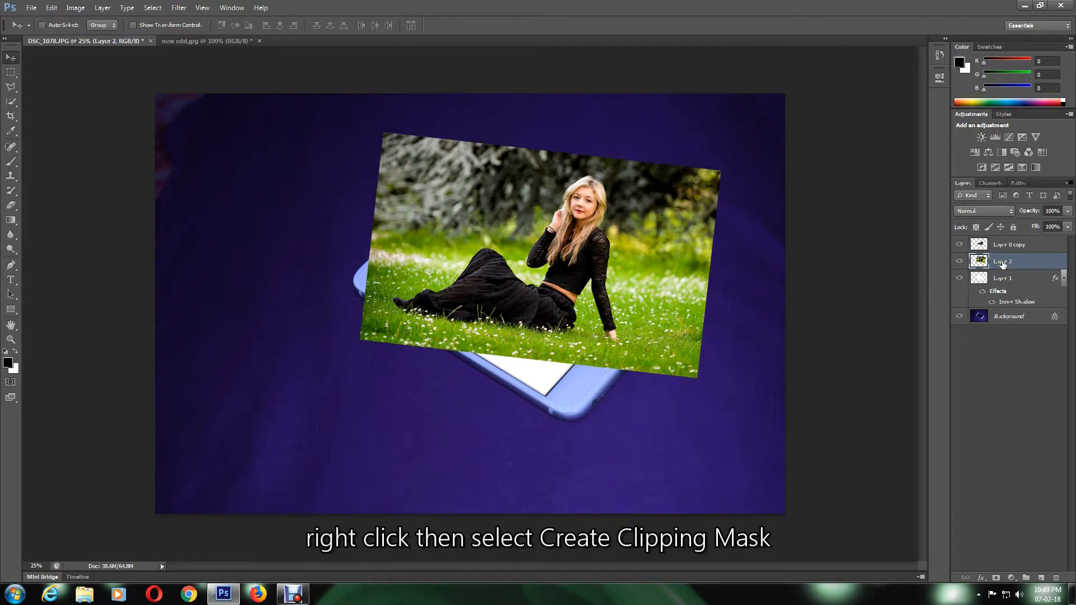
{"action": "right_click", "coordinate": [1003, 264]}
{"action": "left_click", "coordinate": [953, 333]}
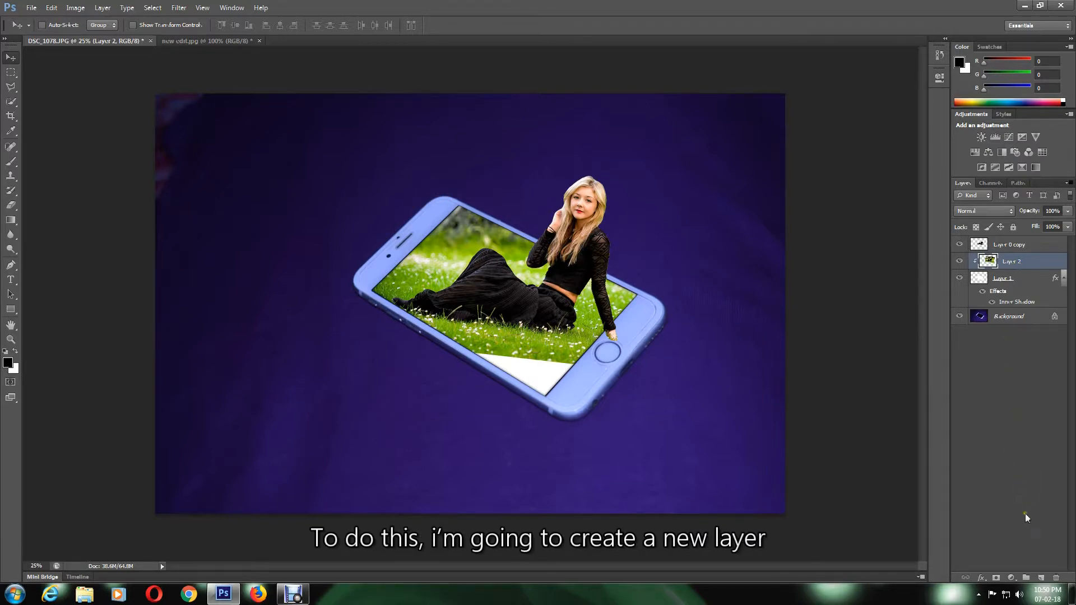
Step: Add a new layer above Layer 2 and clone grass sampled from Layer 2 onto it over the white screen gap, using brush size 150
{"action": "left_click", "coordinate": [1043, 579]}
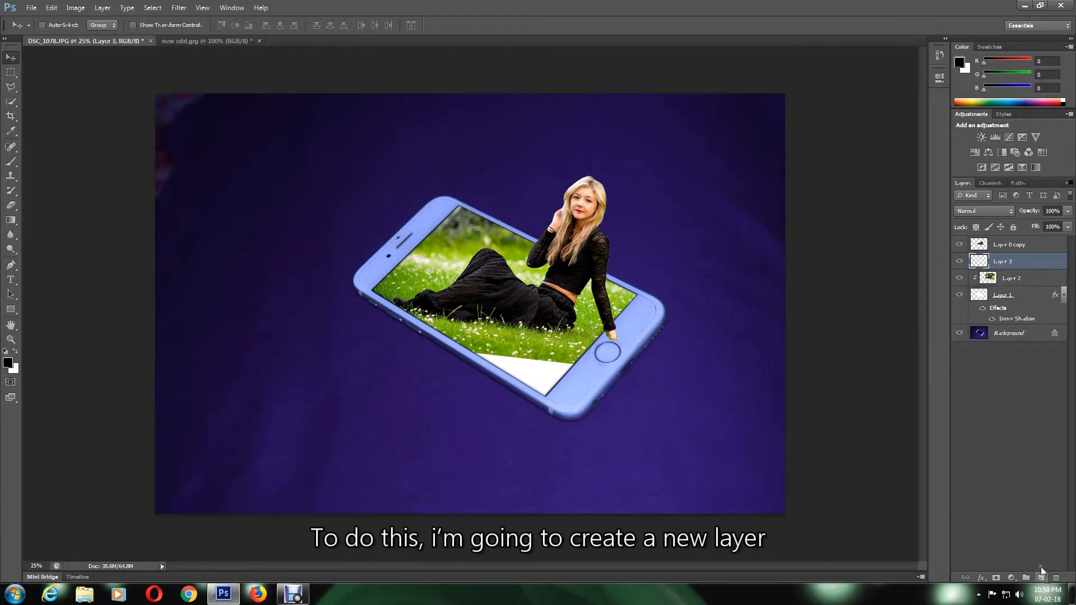
{"action": "left_click", "coordinate": [1012, 279]}
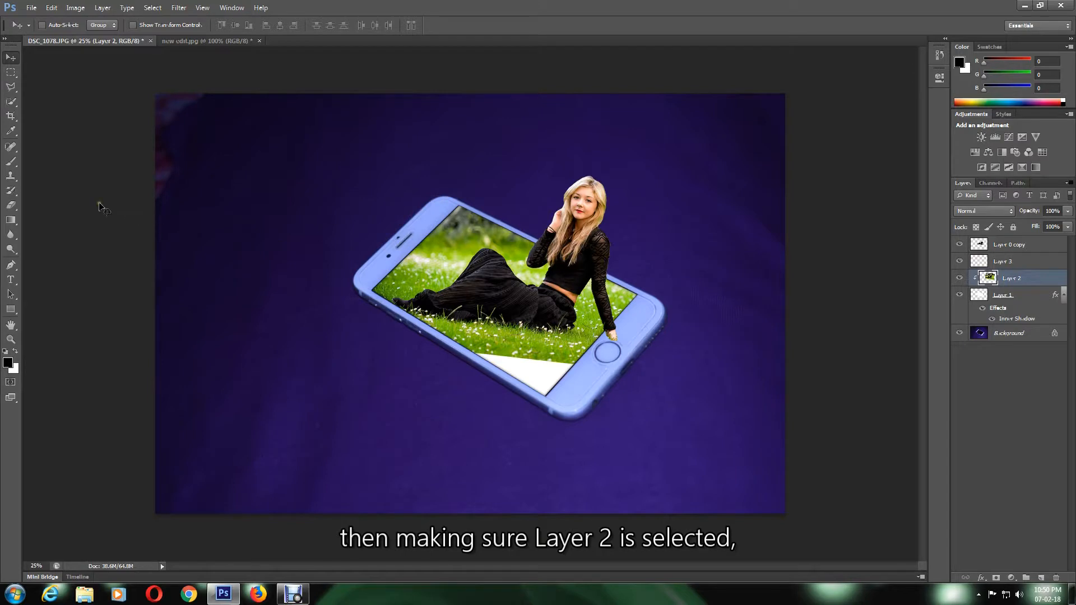
{"action": "left_click", "coordinate": [14, 182]}
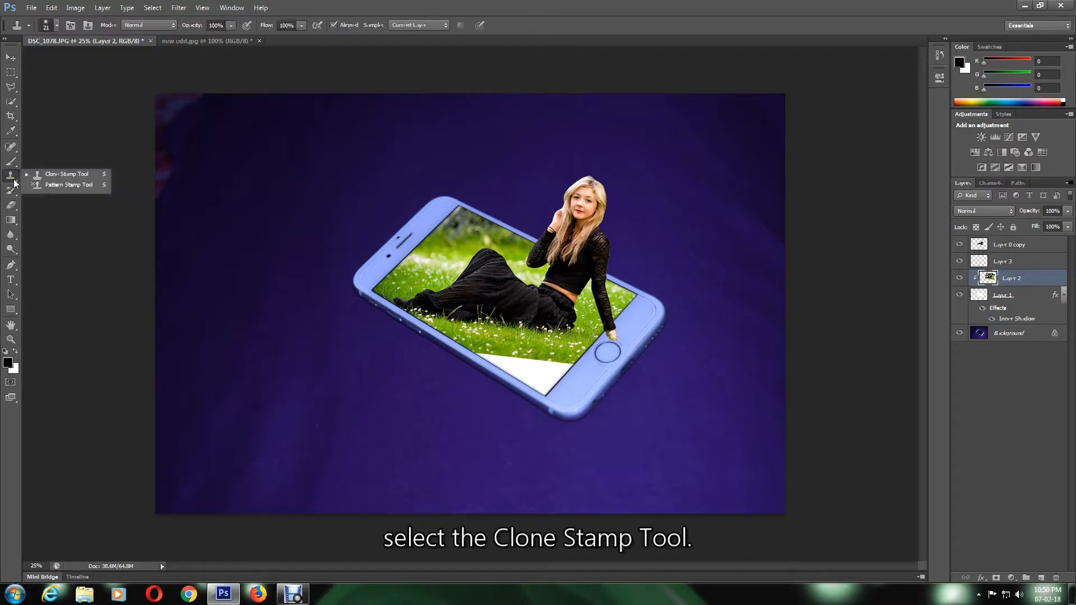
{"action": "left_click", "coordinate": [14, 178]}
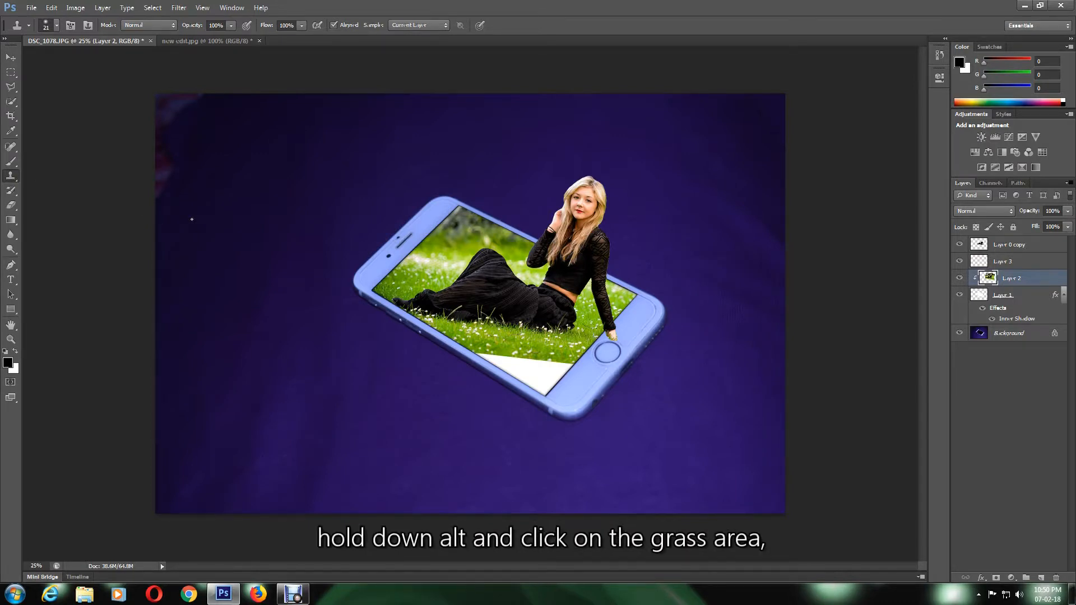
{"action": "left_click", "coordinate": [1001, 262]}
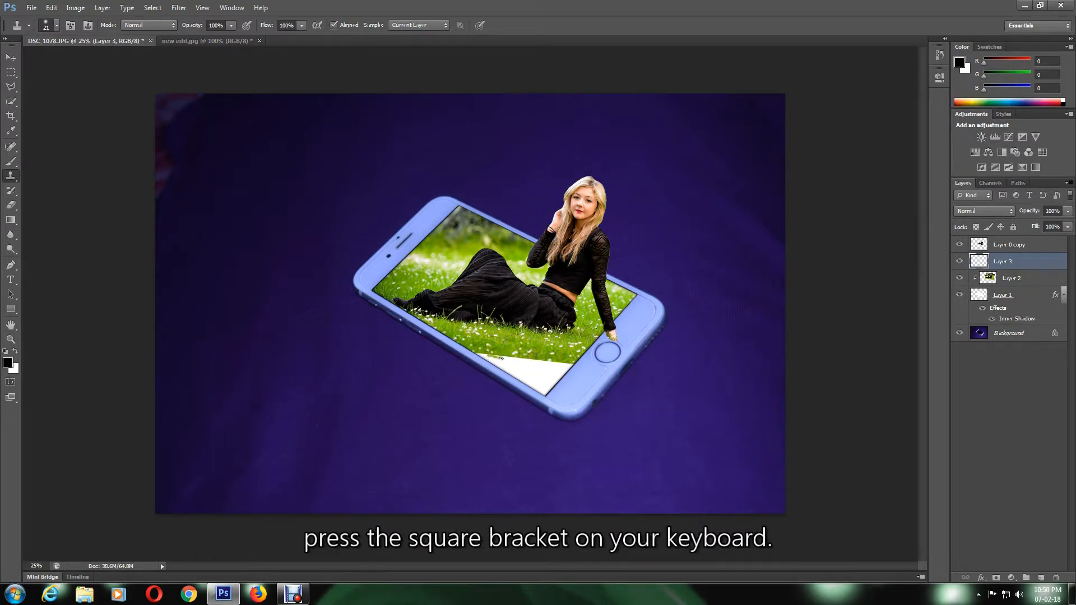
{"action": "key", "text": "bracketright"}
{"action": "key", "text": "bracketright"}
{"action": "key", "text": "bracketright"}
{"action": "key", "text": "bracketright"}
{"action": "key", "text": "bracketright"}
{"action": "mouse_move", "coordinate": [497, 355]}
{"action": "left_mouse_down"}
{"action": "mouse_move", "coordinate": [575, 359]}
{"action": "mouse_move", "coordinate": [521, 364]}
{"action": "left_mouse_up"}
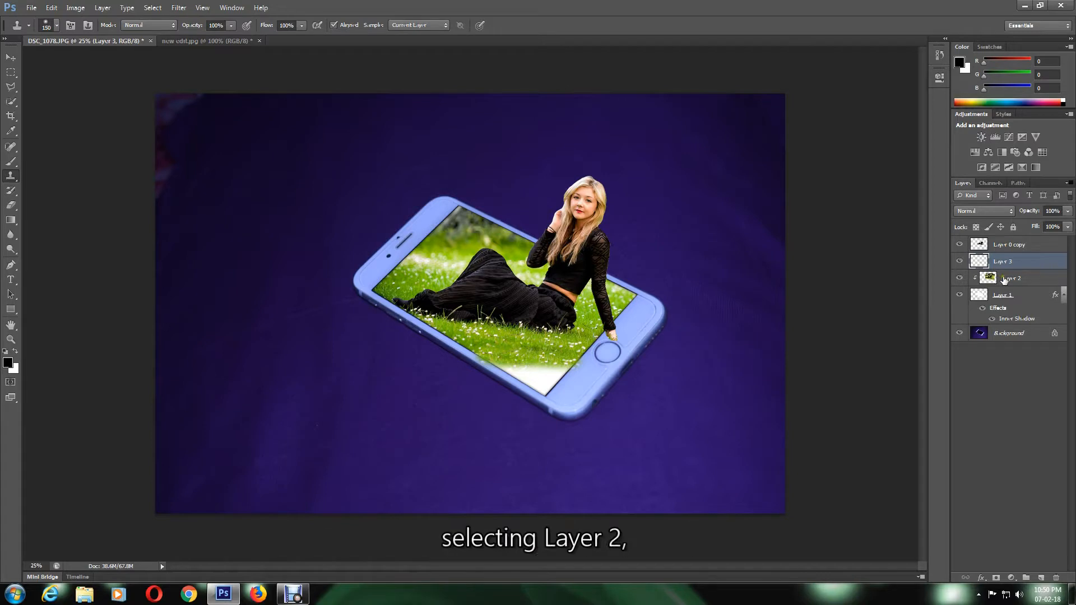
Step: Sample different grass spots on Layer 2 and clone them onto Layer 3 over more of the white screen gap
{"action": "left_click", "coordinate": [994, 279]}
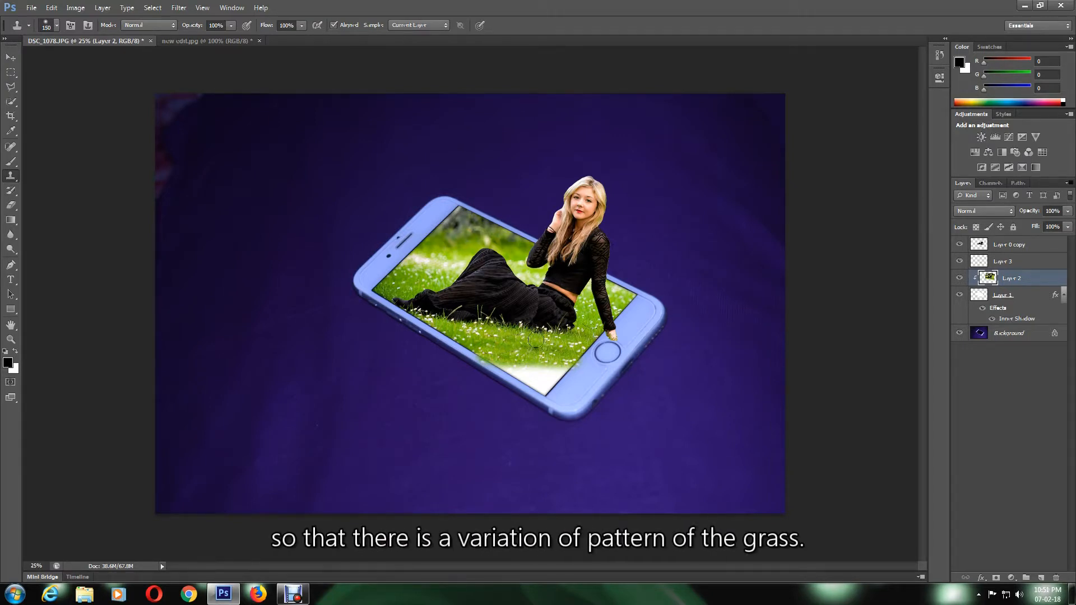
{"action": "left_click", "coordinate": [1009, 263]}
{"action": "mouse_move", "coordinate": [537, 375]}
{"action": "left_mouse_down"}
{"action": "mouse_move", "coordinate": [513, 370]}
{"action": "mouse_move", "coordinate": [546, 377]}
{"action": "mouse_move", "coordinate": [565, 366]}
{"action": "left_mouse_up"}
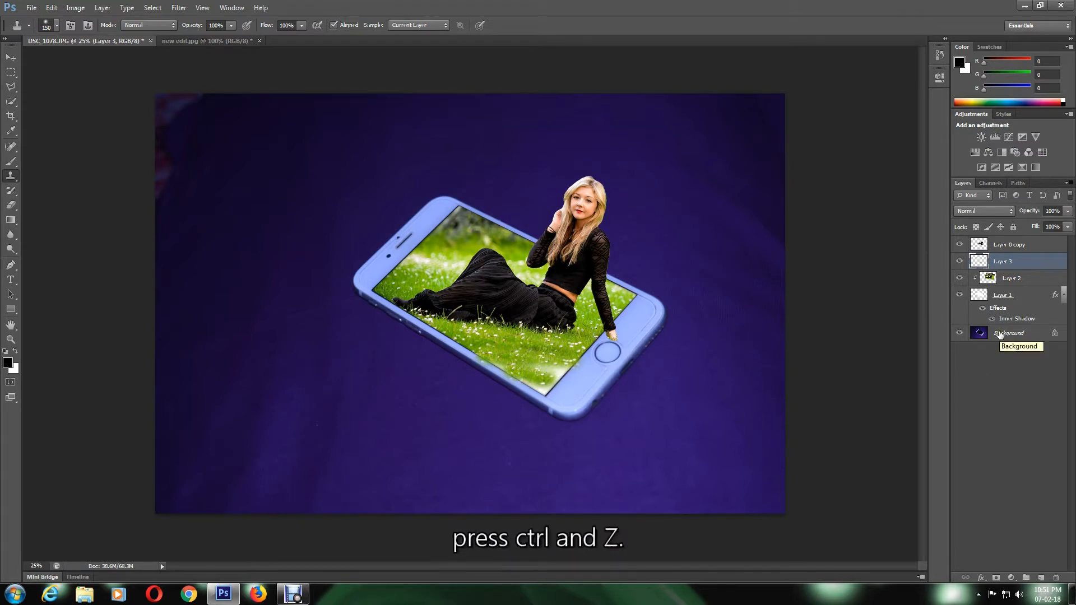
{"action": "left_click", "coordinate": [1014, 278]}
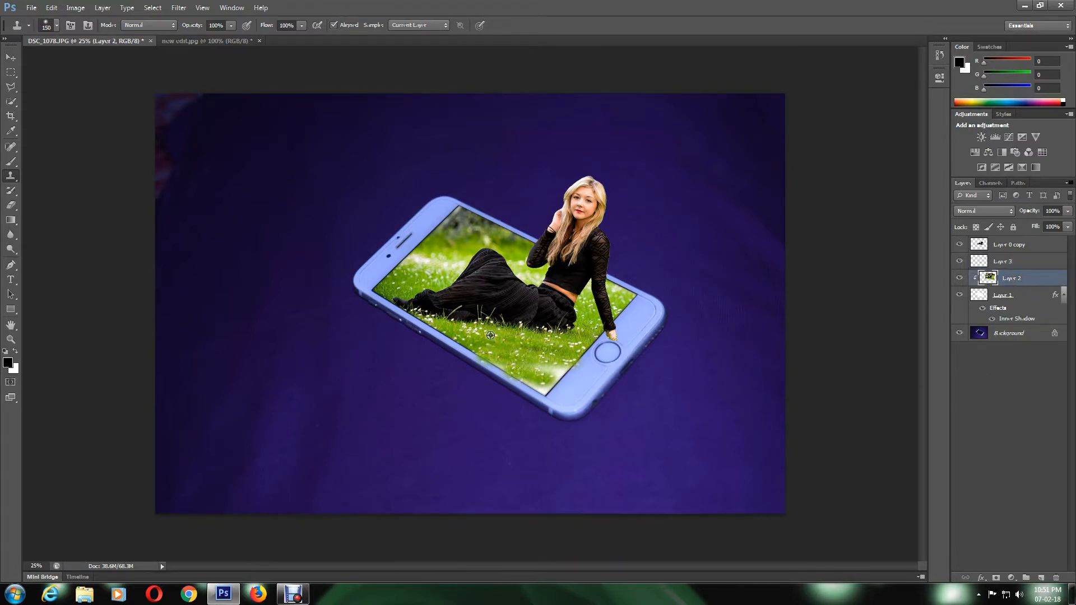
{"action": "left_click", "coordinate": [999, 264]}
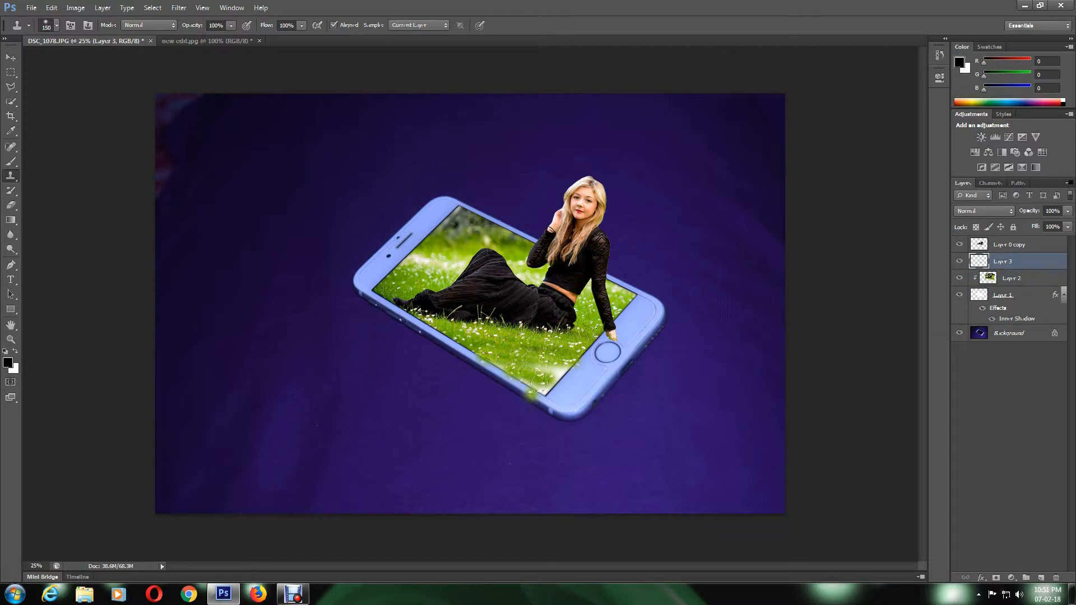
{"action": "mouse_move", "coordinate": [561, 369]}
{"action": "left_mouse_down"}
{"action": "mouse_move", "coordinate": [527, 381]}
{"action": "mouse_move", "coordinate": [502, 367]}
{"action": "left_mouse_up"}
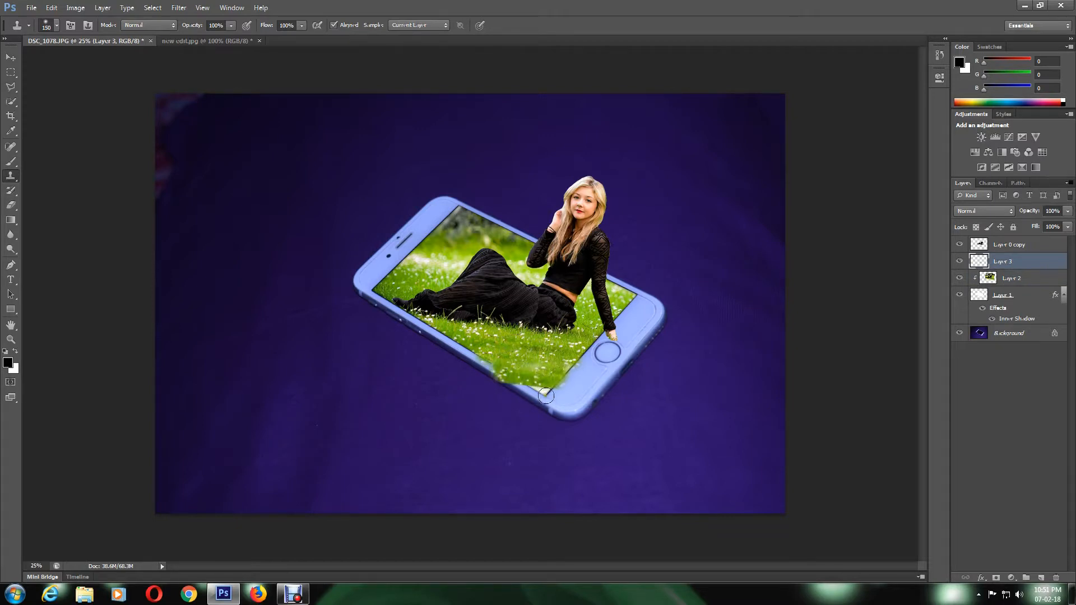
Step: Clone grass from Layer 2 over the last white screen corner on Layer 3, and move Layer 3 beneath Layer 2 to clip it
{"action": "left_click", "coordinate": [1000, 279]}
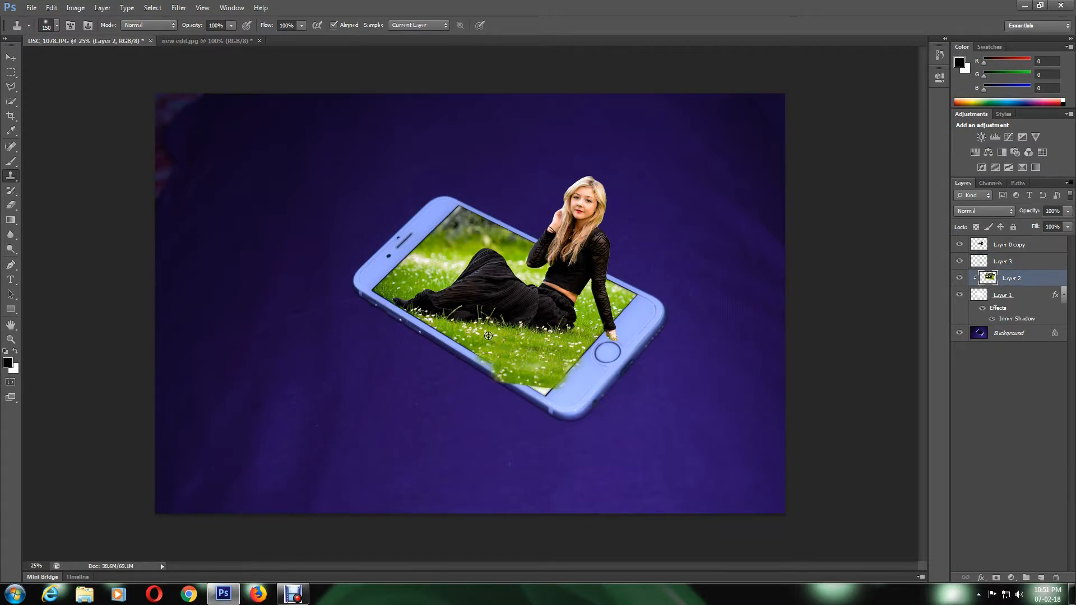
{"action": "left_click", "coordinate": [1001, 262]}
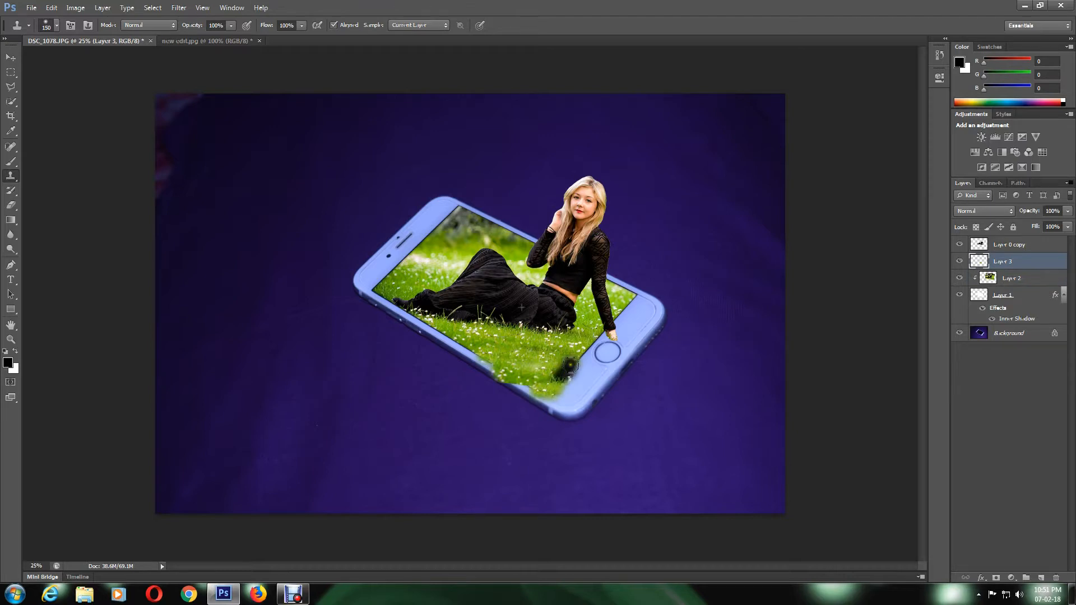
{"action": "mouse_move", "coordinate": [568, 379]}
{"action": "left_mouse_down"}
{"action": "mouse_move", "coordinate": [535, 388]}
{"action": "mouse_move", "coordinate": [550, 389]}
{"action": "mouse_move", "coordinate": [572, 362]}
{"action": "left_mouse_up"}
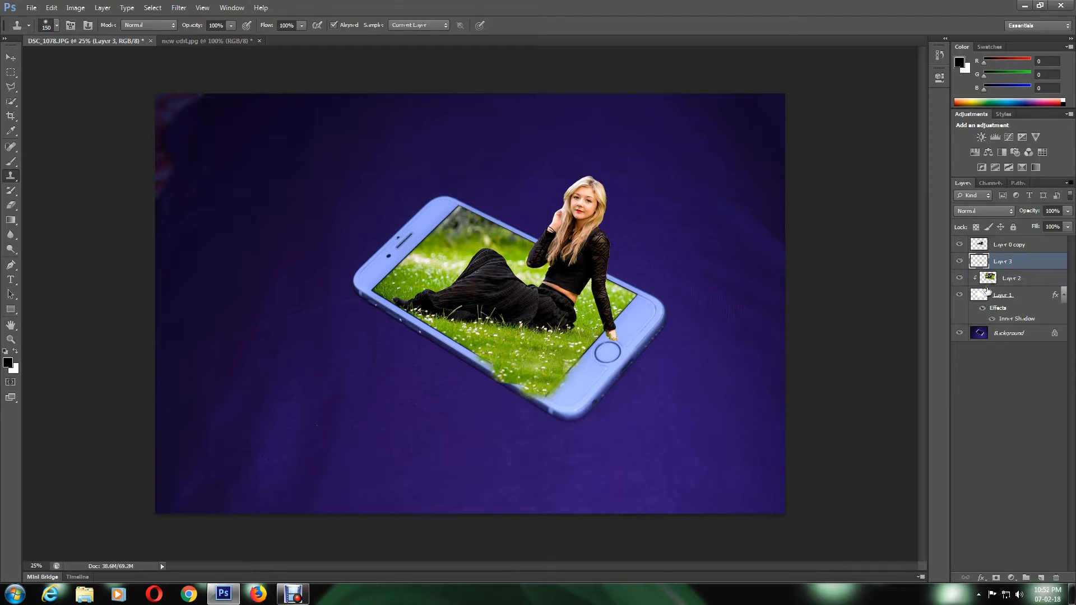
{"action": "left_click", "coordinate": [1003, 280]}
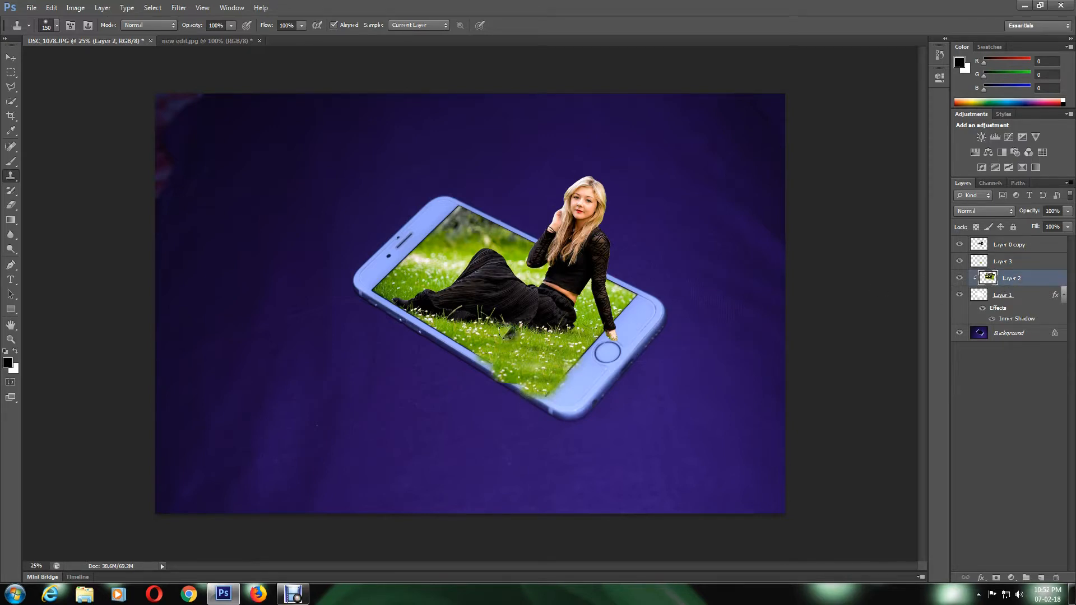
{"action": "left_click", "coordinate": [1032, 269]}
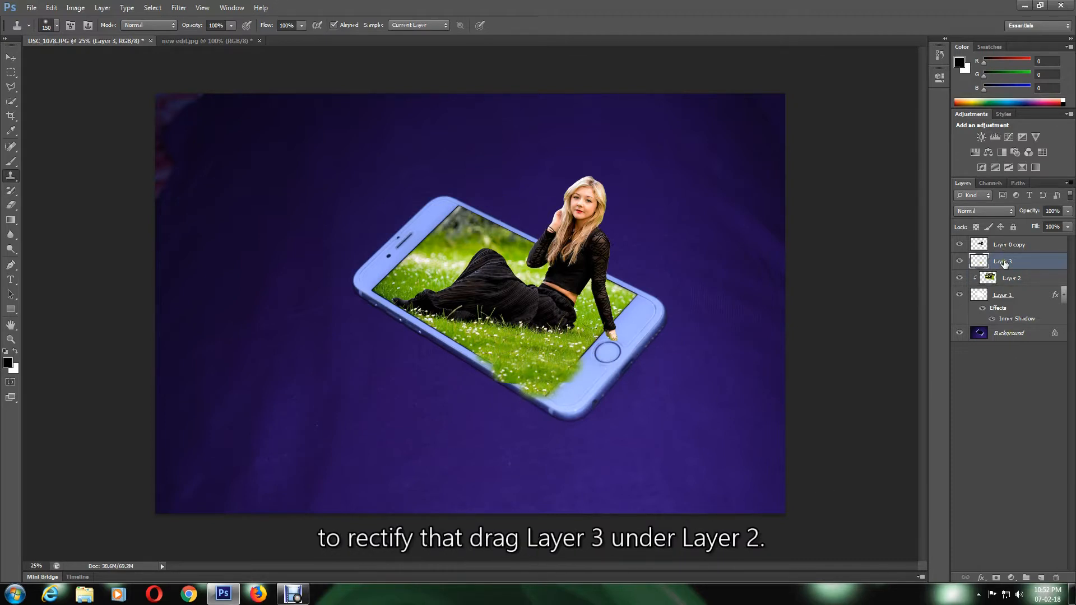
{"action": "left_click_drag", "start_coordinate": [1004, 262], "coordinate": [1006, 278]}
{"action": "left_click", "coordinate": [592, 372]}
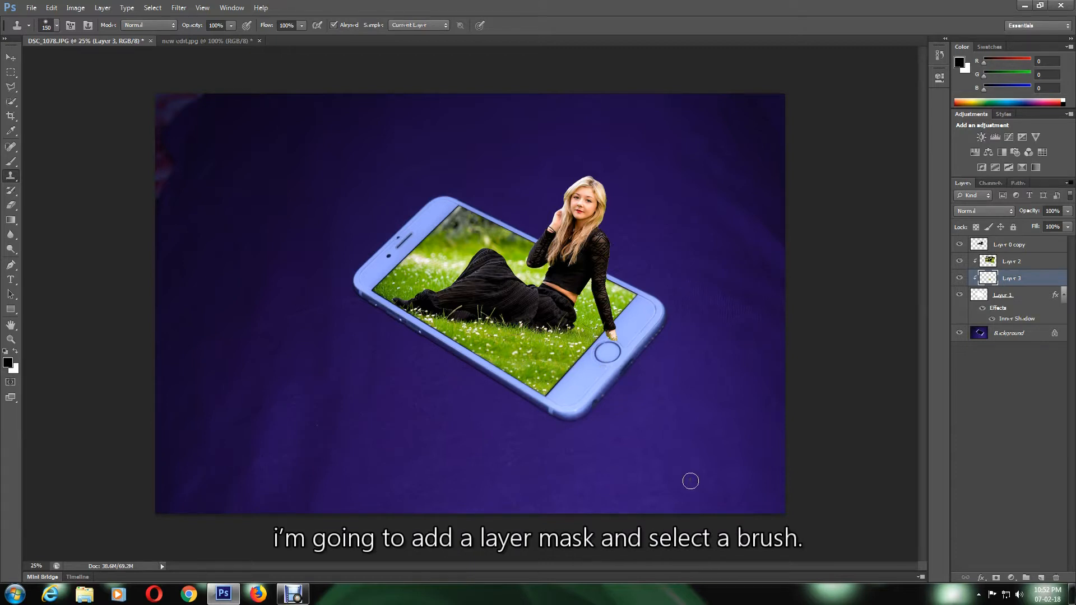
Step: Add a layer mask to Layer 2 and brush black along the photo's lower edge to blend it into the cloned grass
{"action": "left_click", "coordinate": [1023, 263]}
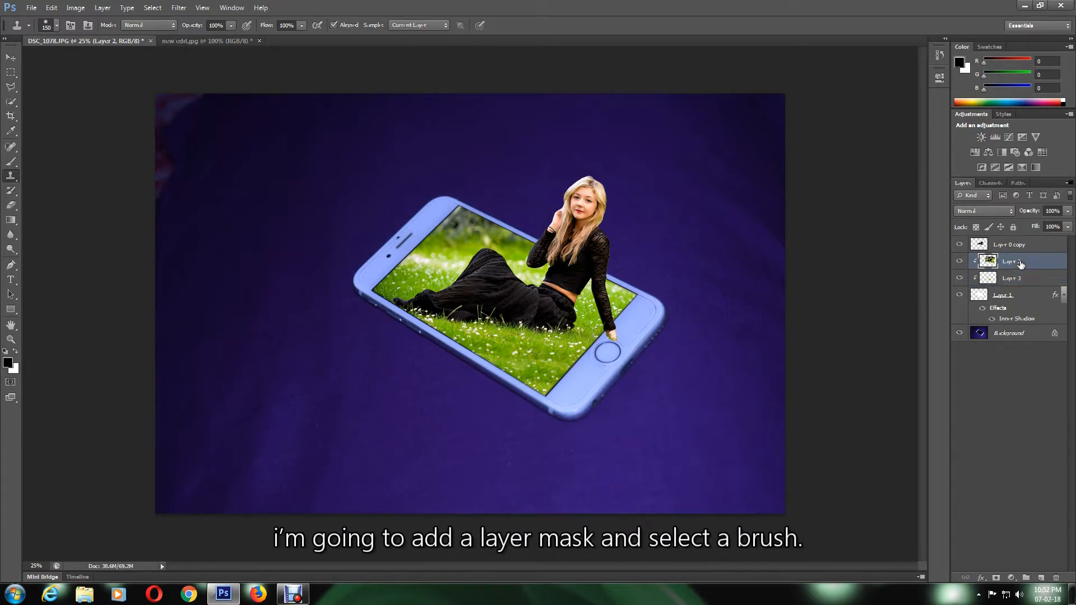
{"action": "left_click", "coordinate": [997, 579]}
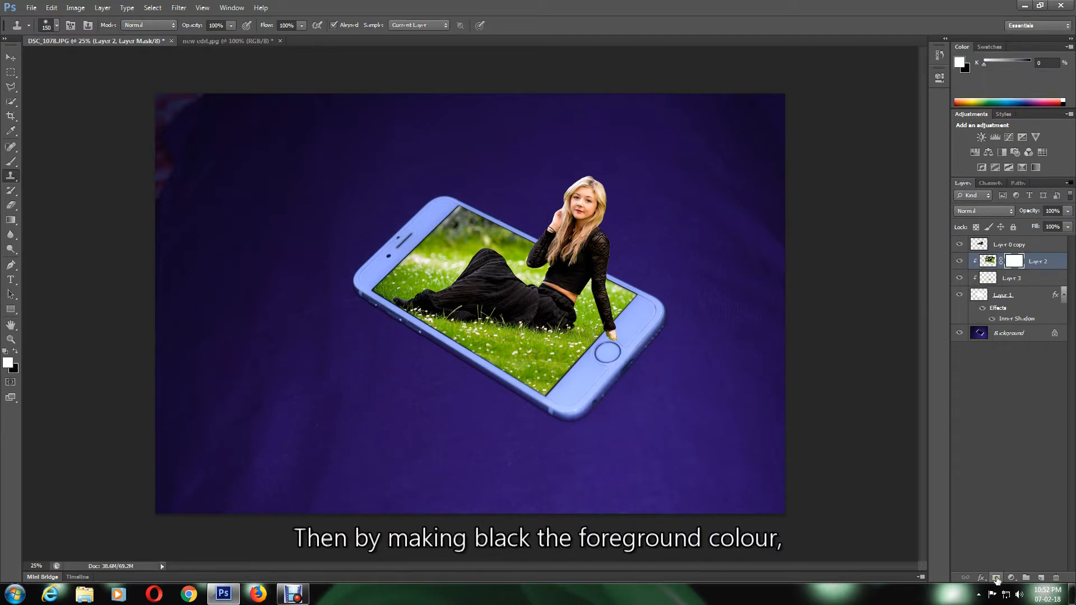
{"action": "key", "text": "b"}
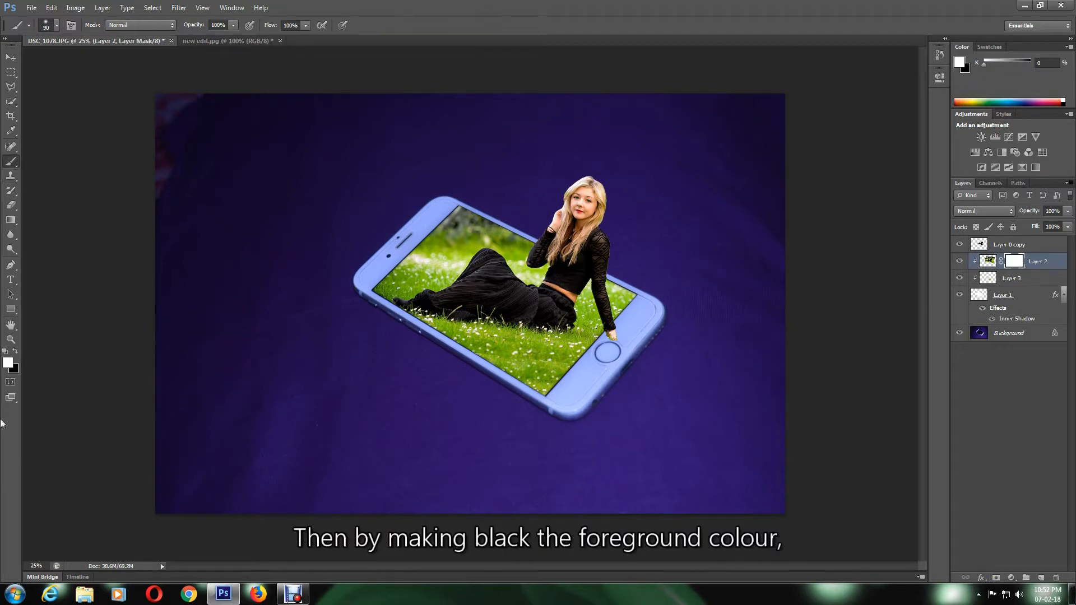
{"action": "left_click", "coordinate": [15, 351]}
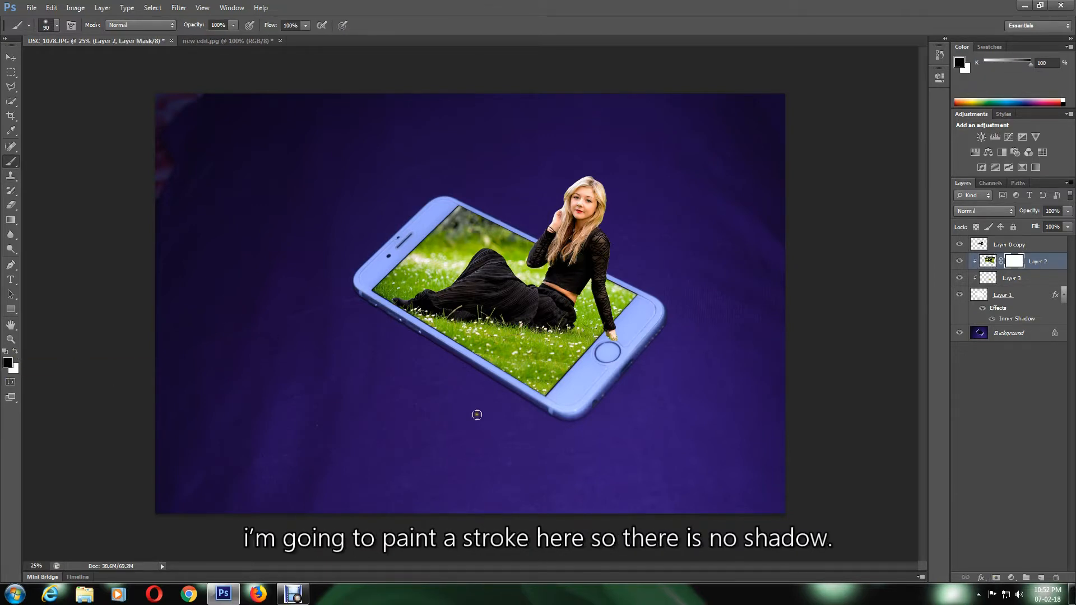
{"action": "left_click_drag", "start_coordinate": [479, 353], "coordinate": [580, 359]}
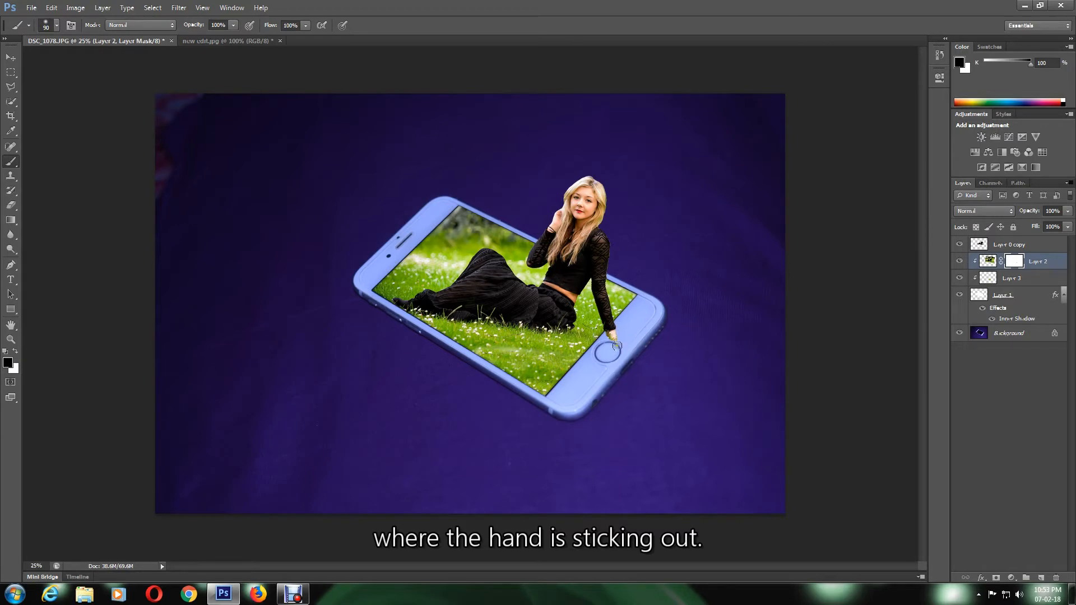
Step: Add a layer mask to Layer 0 copy and paint black where the hand and grass spill over the phone's edge
{"action": "left_click", "coordinate": [1017, 247]}
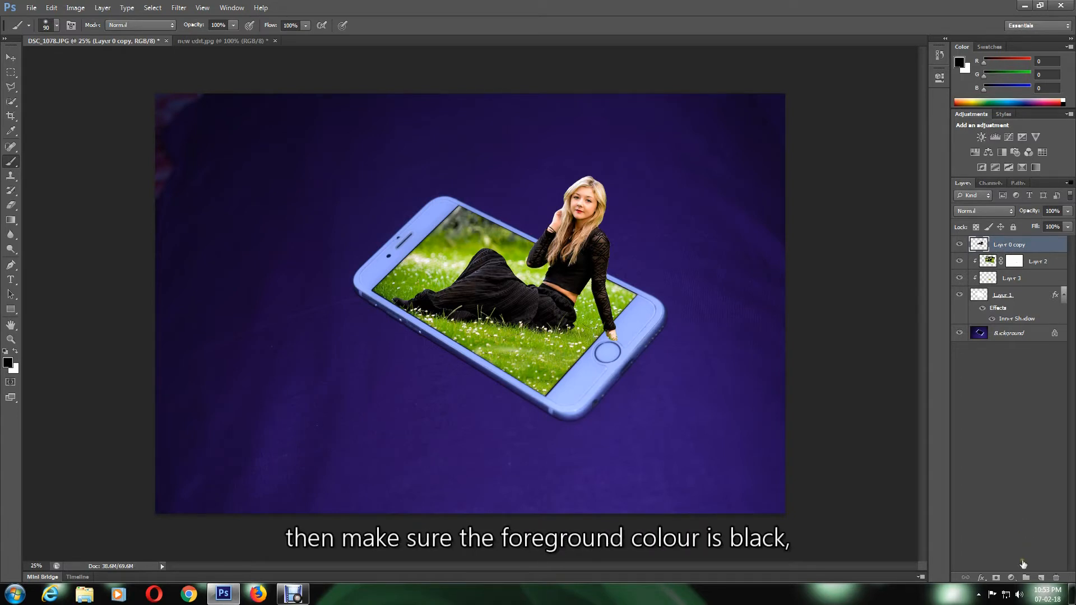
{"action": "left_click", "coordinate": [997, 579]}
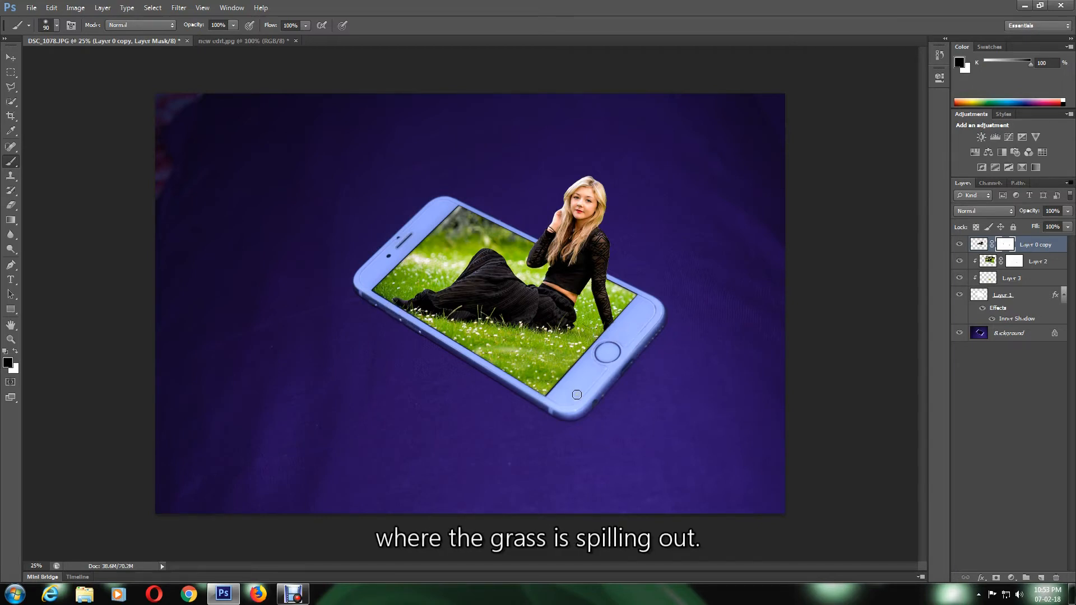
Step: Reduce the brush size to 10 and paint the light cast away on the Layer 0 copy mask
{"action": "key", "text": "ctrl+plus"}
{"action": "key", "text": "ctrl+plus"}
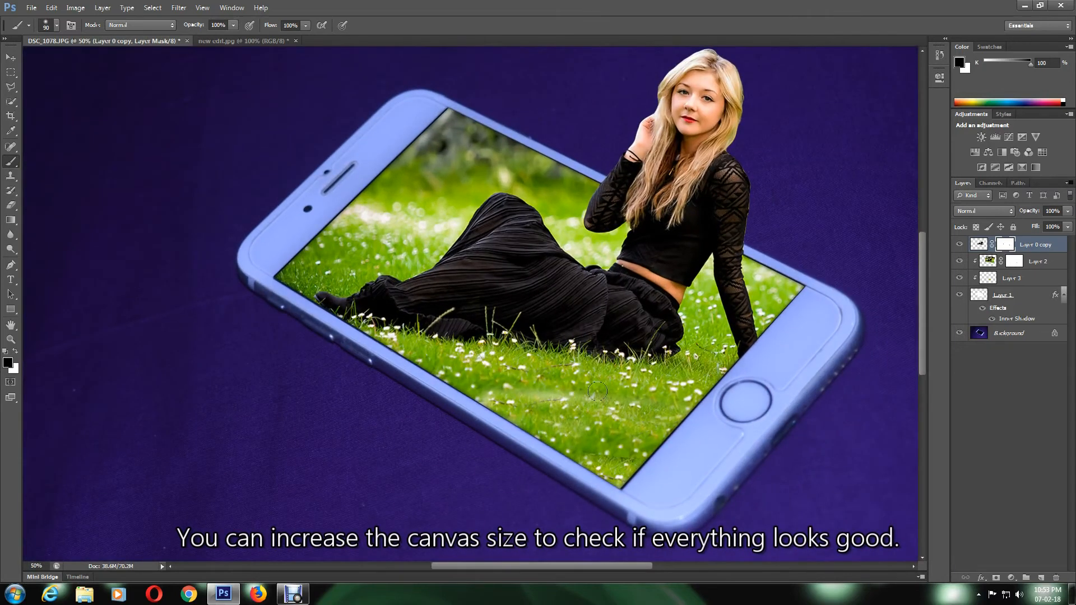
{"action": "key", "text": "bracketleft"}
{"action": "key", "text": "bracketleft"}
{"action": "key", "text": "bracketleft"}
{"action": "key", "text": "bracketleft"}
{"action": "key", "text": "bracketleft"}
{"action": "key", "text": "bracketleft"}
{"action": "key", "text": "bracketleft"}
{"action": "key", "text": "bracketleft"}
{"action": "key", "text": "bracketleft"}
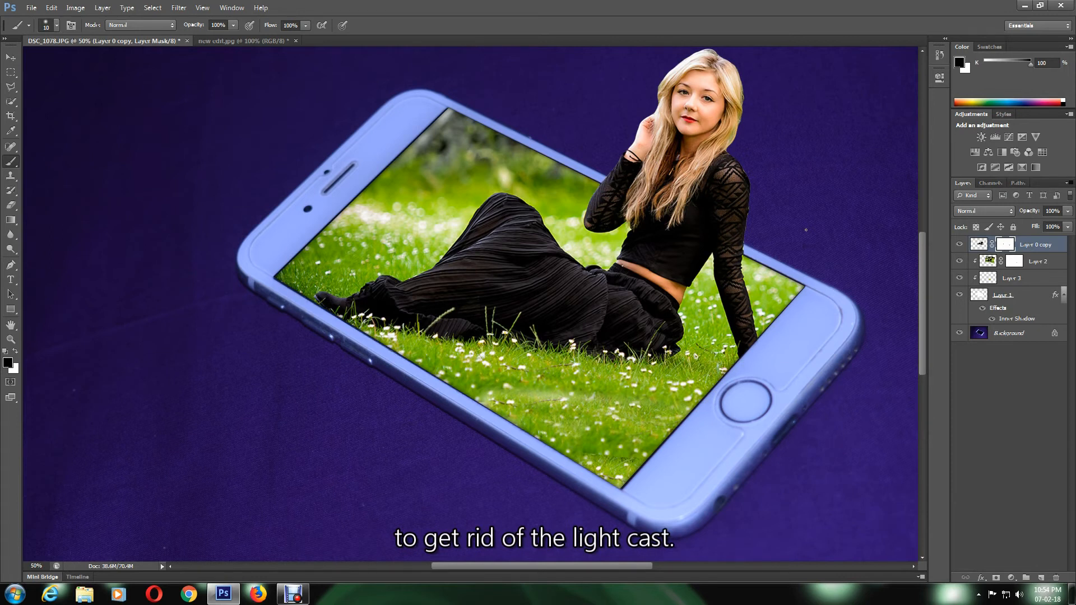
{"action": "key", "text": "ctrl+minus"}
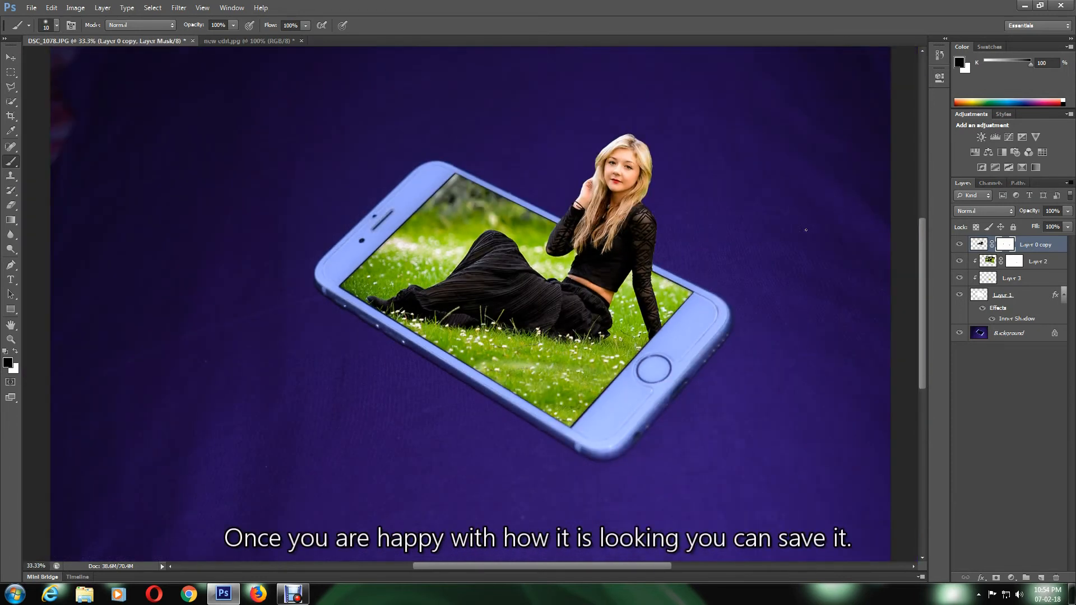